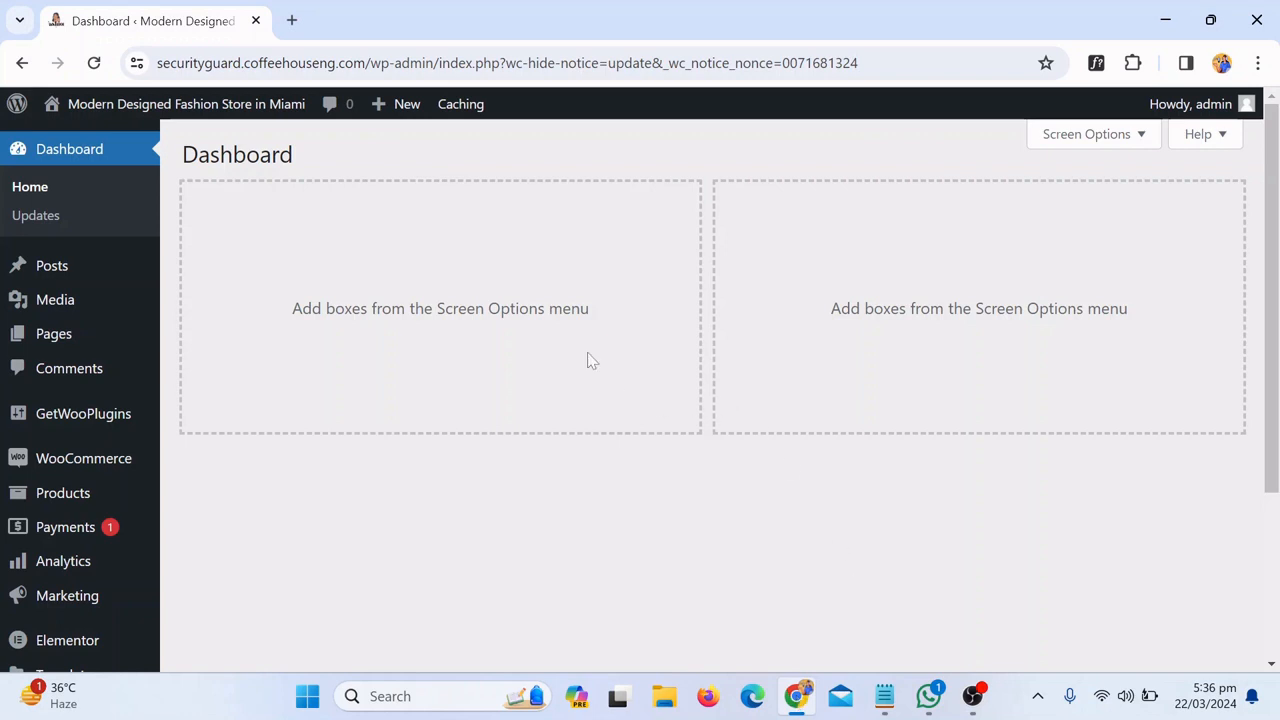
# Load the rankmath.com home page in a new browser tab
pyautogui.click(291, 20)
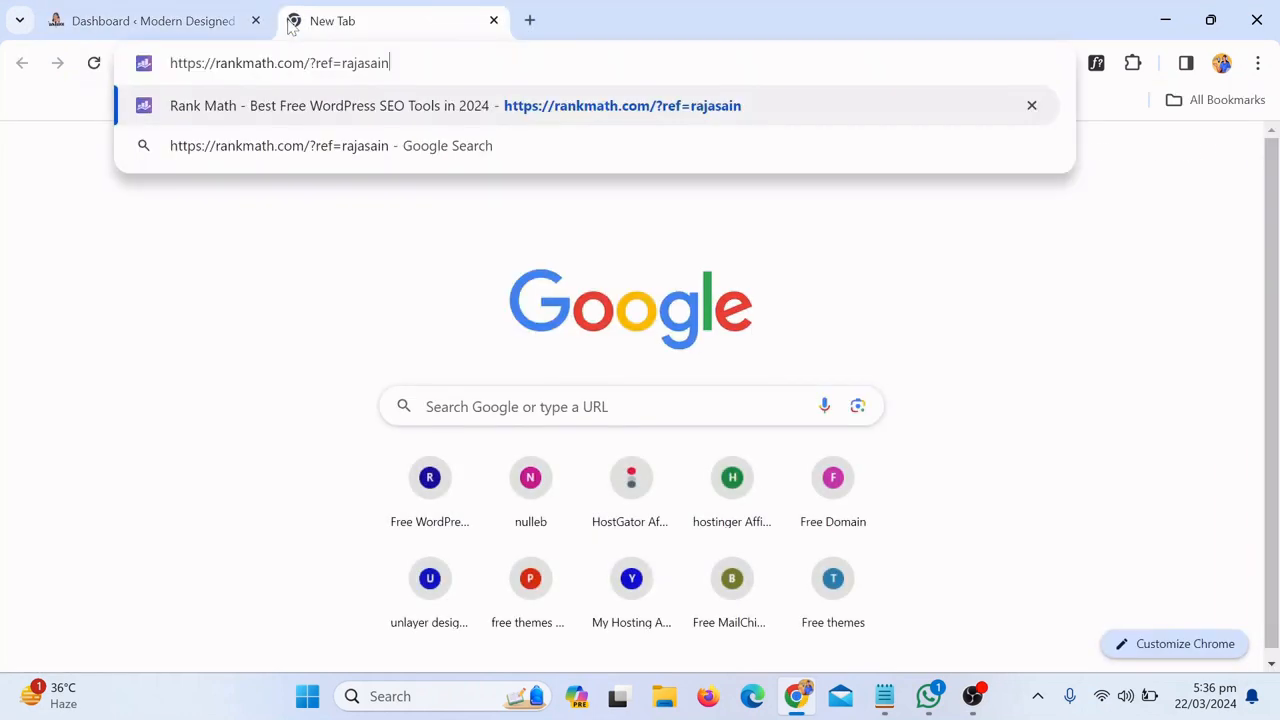
pyautogui.press('Return')
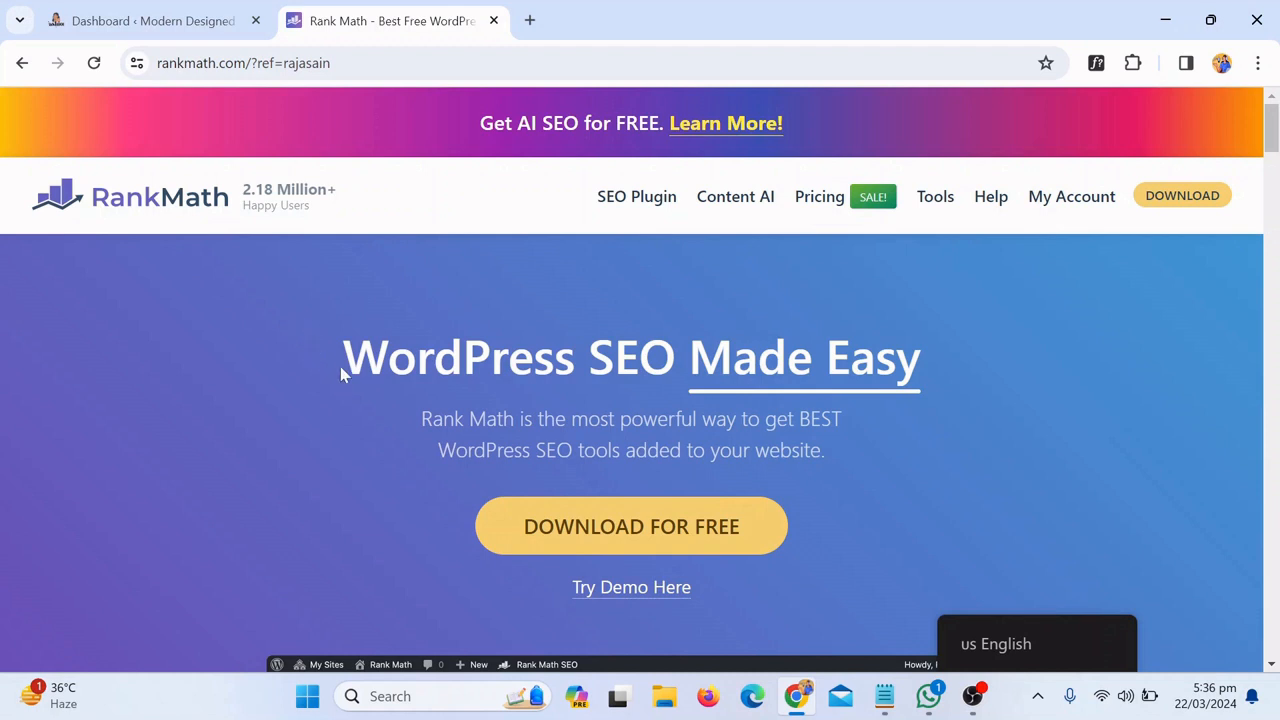
# Choose DOWNLOAD FOR FREE to reach the Simple Pricing Plans page
pyautogui.moveTo(343, 360); pyautogui.dragTo(951, 358)
pyautogui.click(999, 358)
pyautogui.scroll(-1, 600, 380)
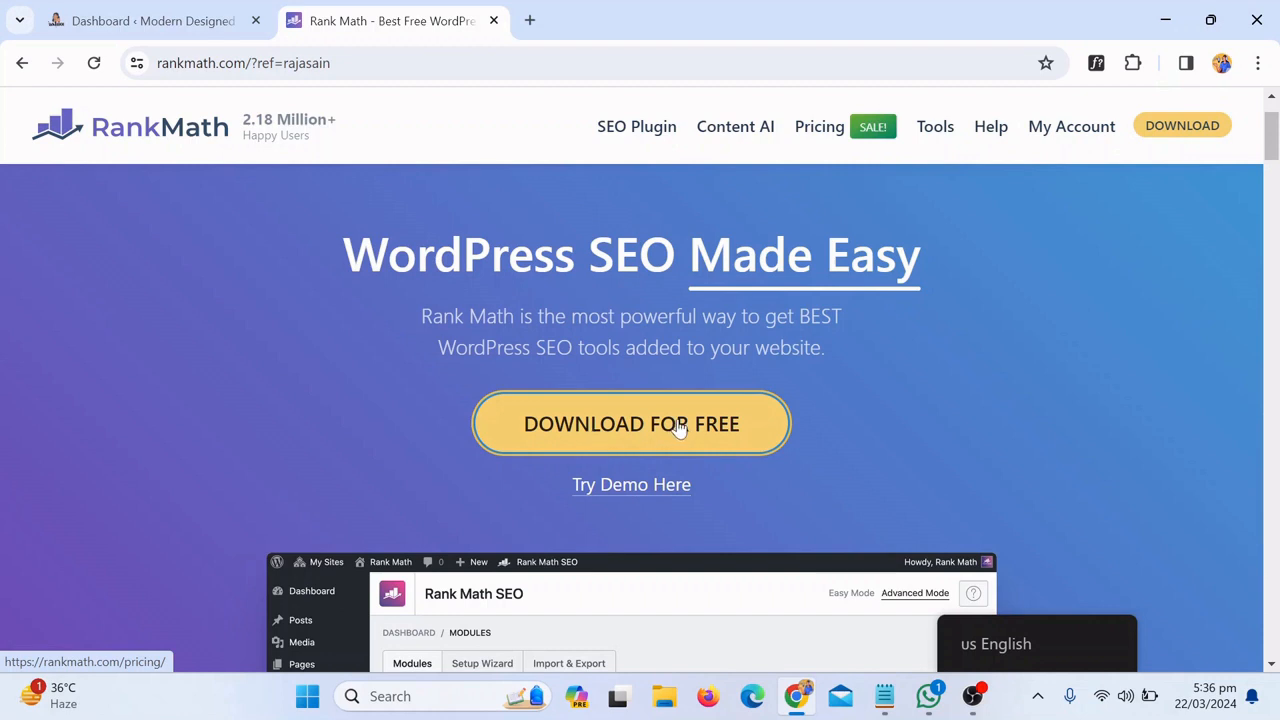
pyautogui.moveTo(830, 135)
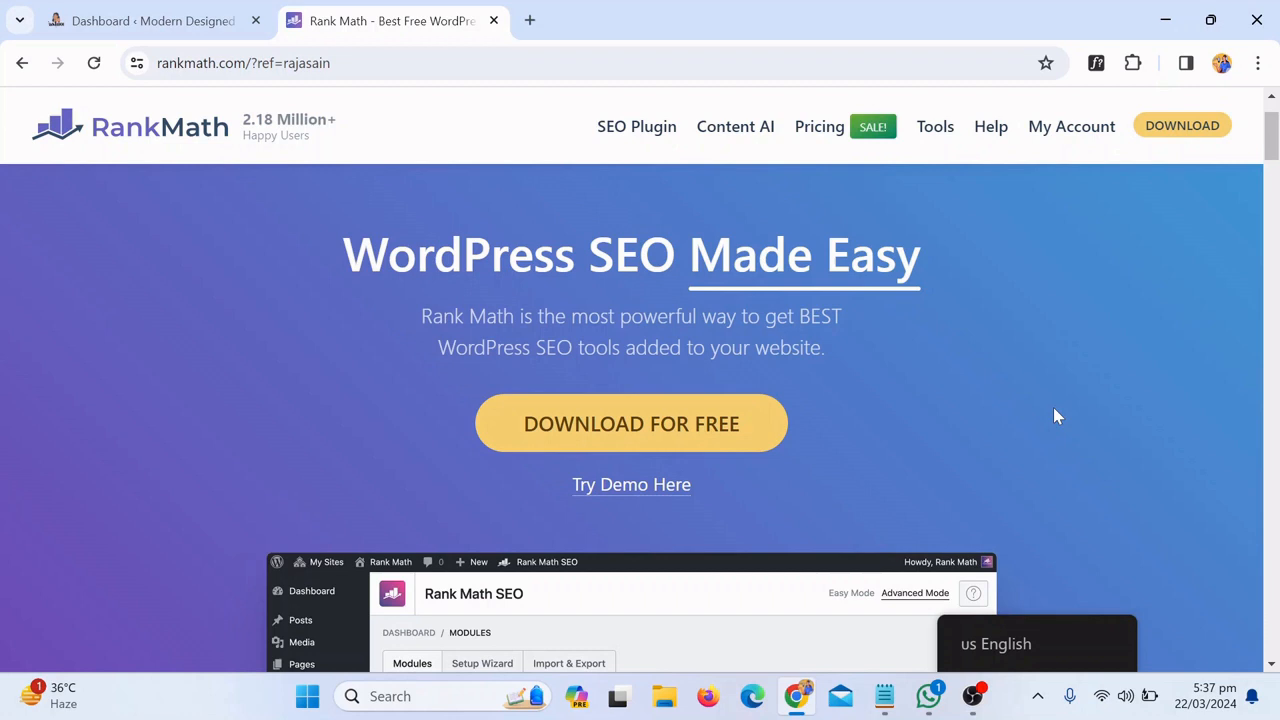
pyautogui.click(690, 445)
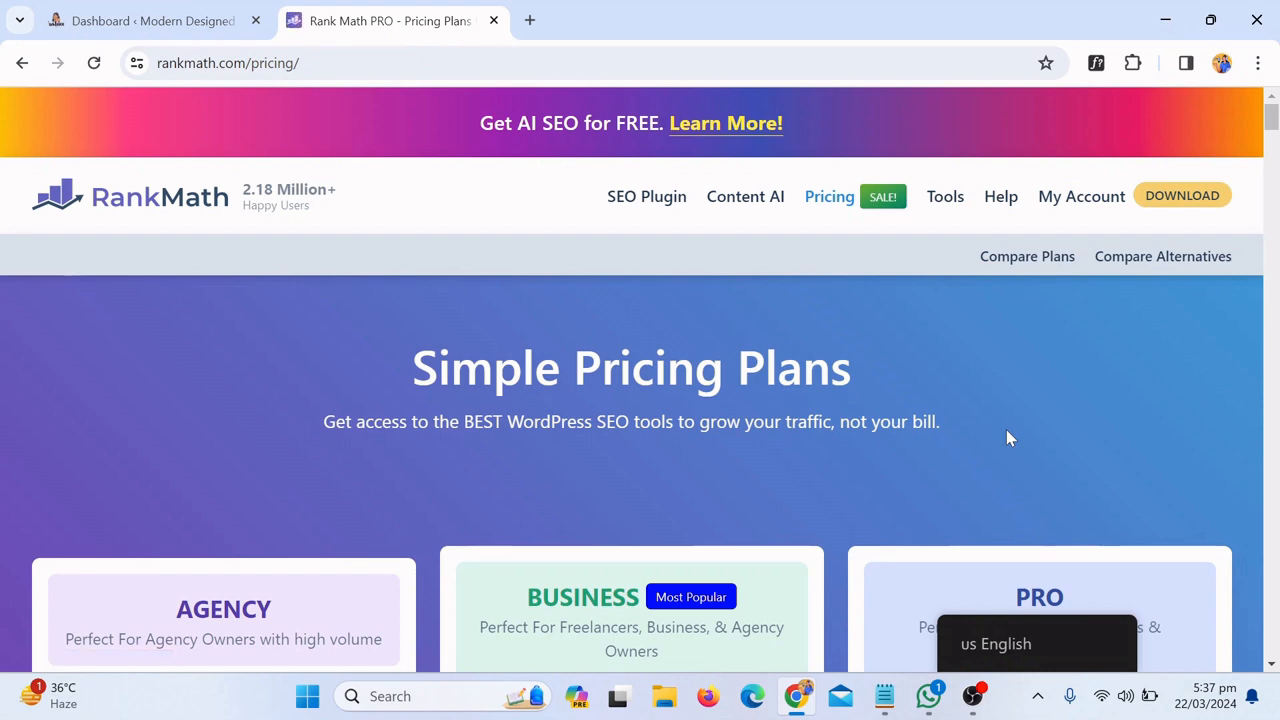
# Download the free Rank Math plugin from the pricing page
pyautogui.moveTo(1272, 120)
pyautogui.mouseDown()
pyautogui.moveTo(1272, 178)
pyautogui.moveTo(1272, 112)
pyautogui.mouseUp()
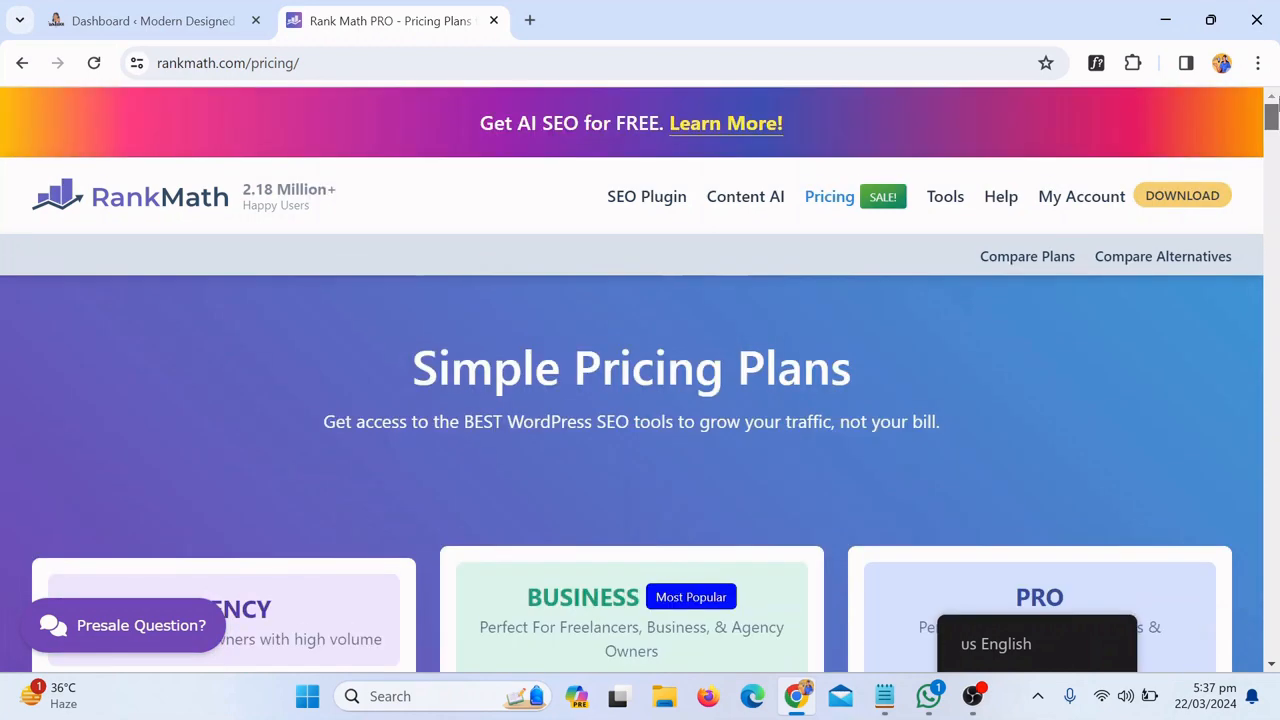
pyautogui.click(1168, 198)
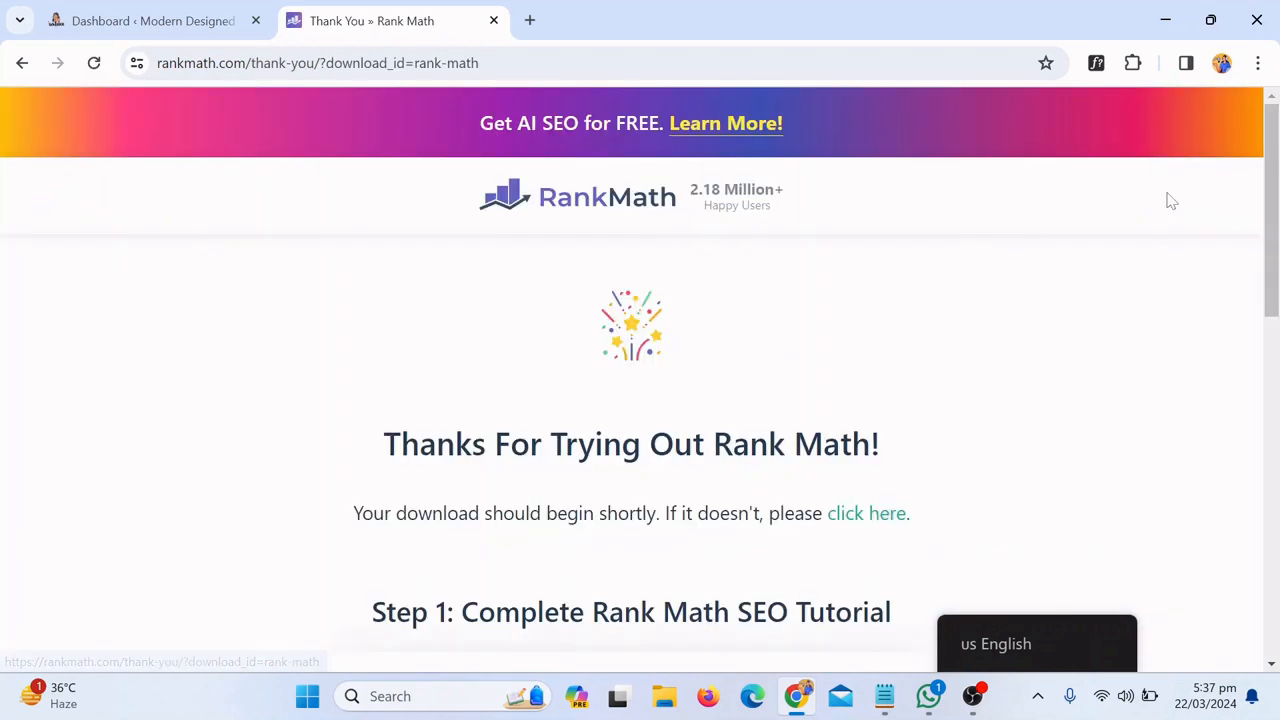
pyautogui.moveTo(1275, 163); pyautogui.dragTo(1275, 492)
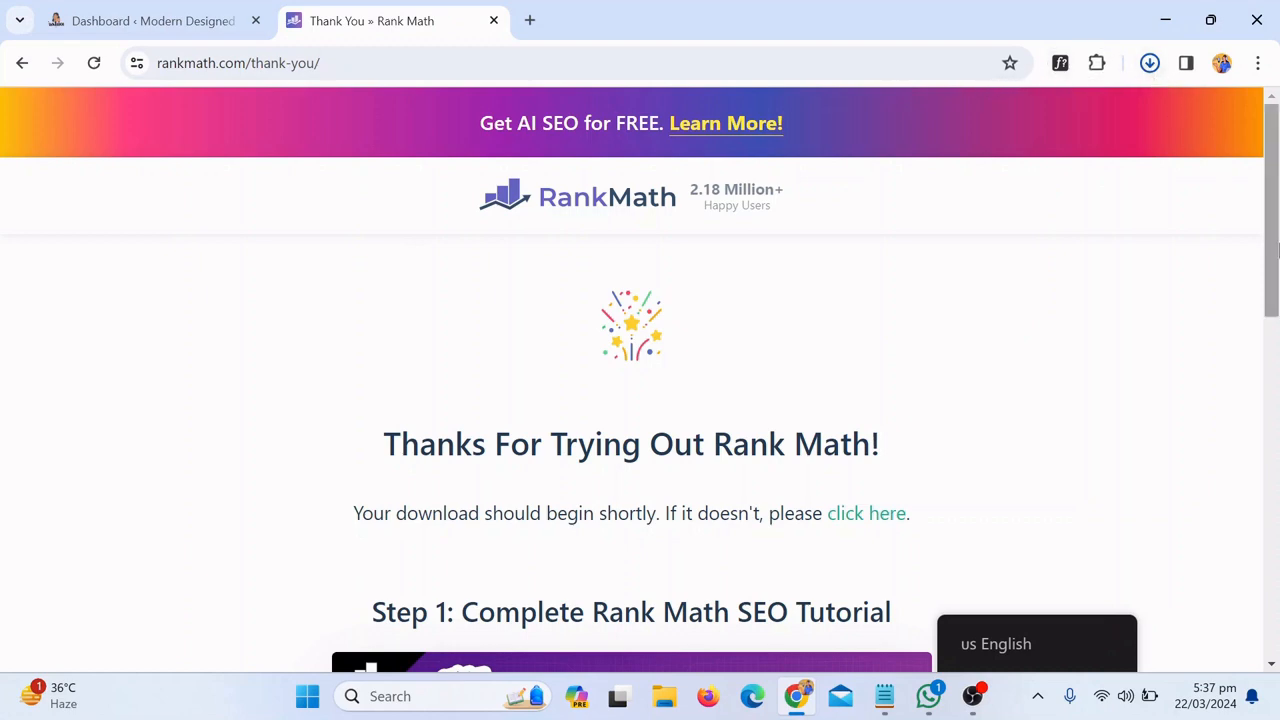
pyautogui.moveTo(1272, 275); pyautogui.dragTo(1273, 393)
pyautogui.click(1221, 626)
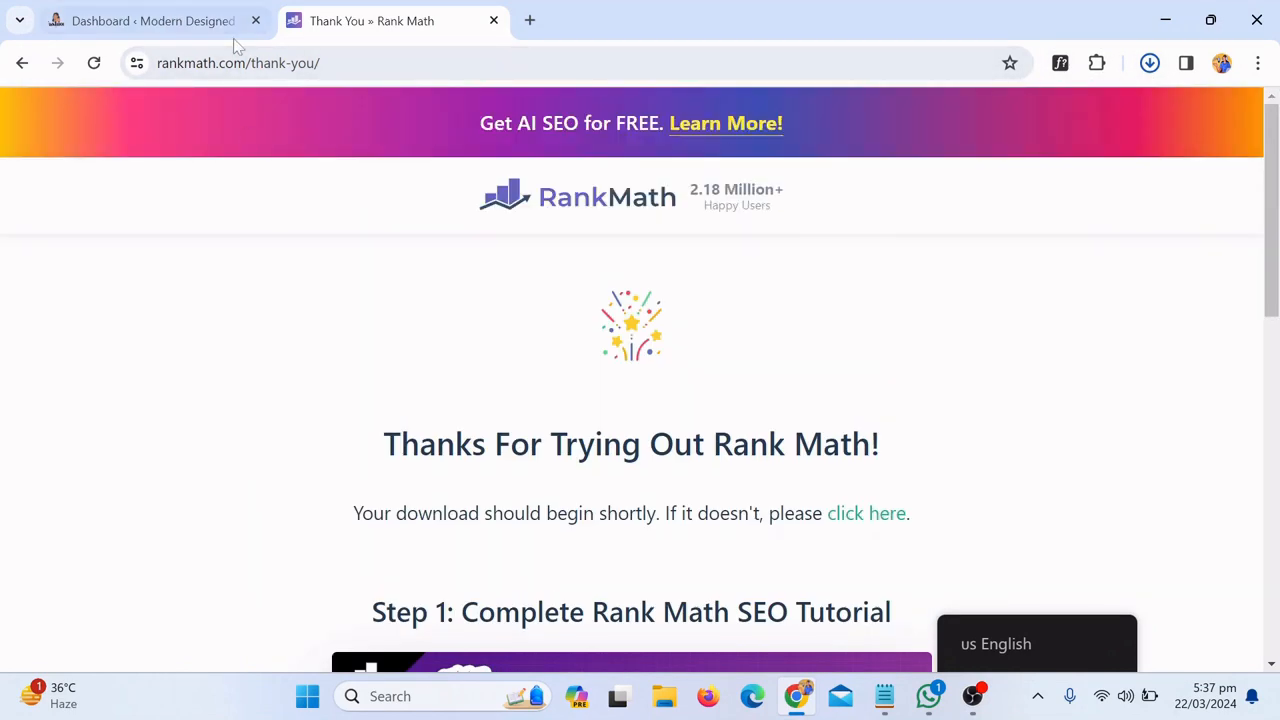
# Confirm seo-by-rank-math.1.0.215.1.zip finished downloading, then return to the pricing page
pyautogui.click(1150, 63)
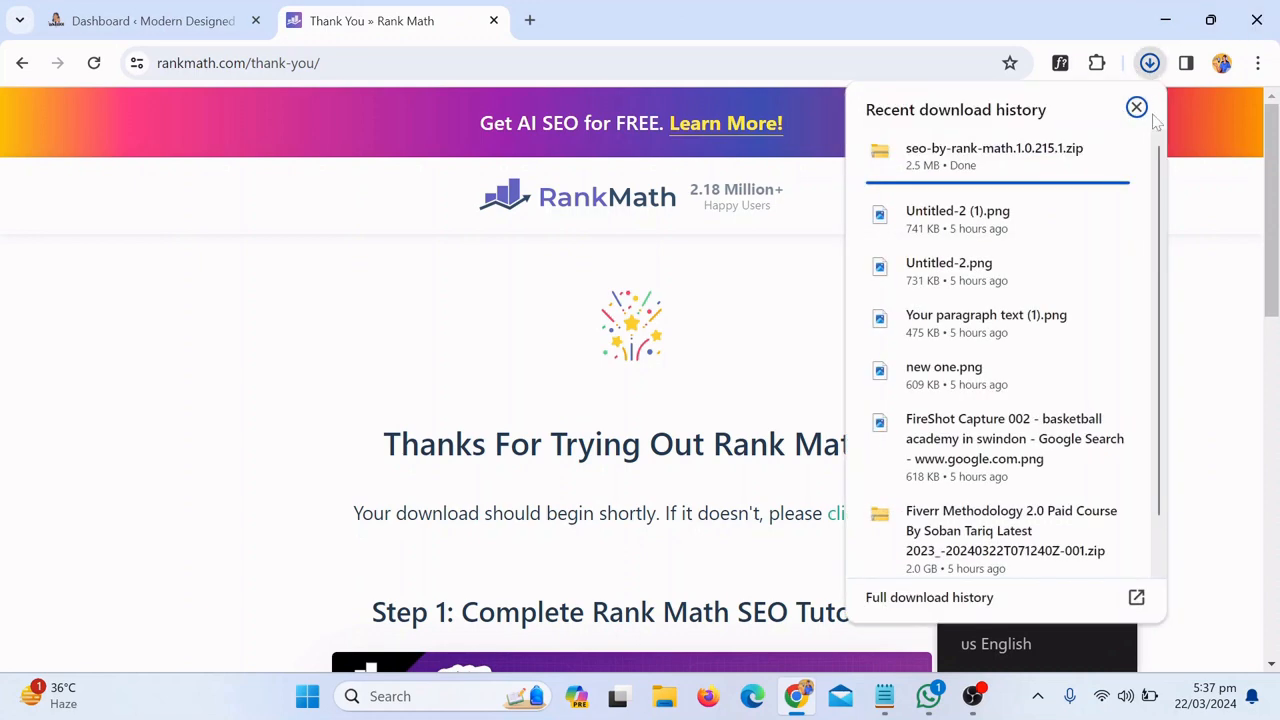
pyautogui.click(147, 221)
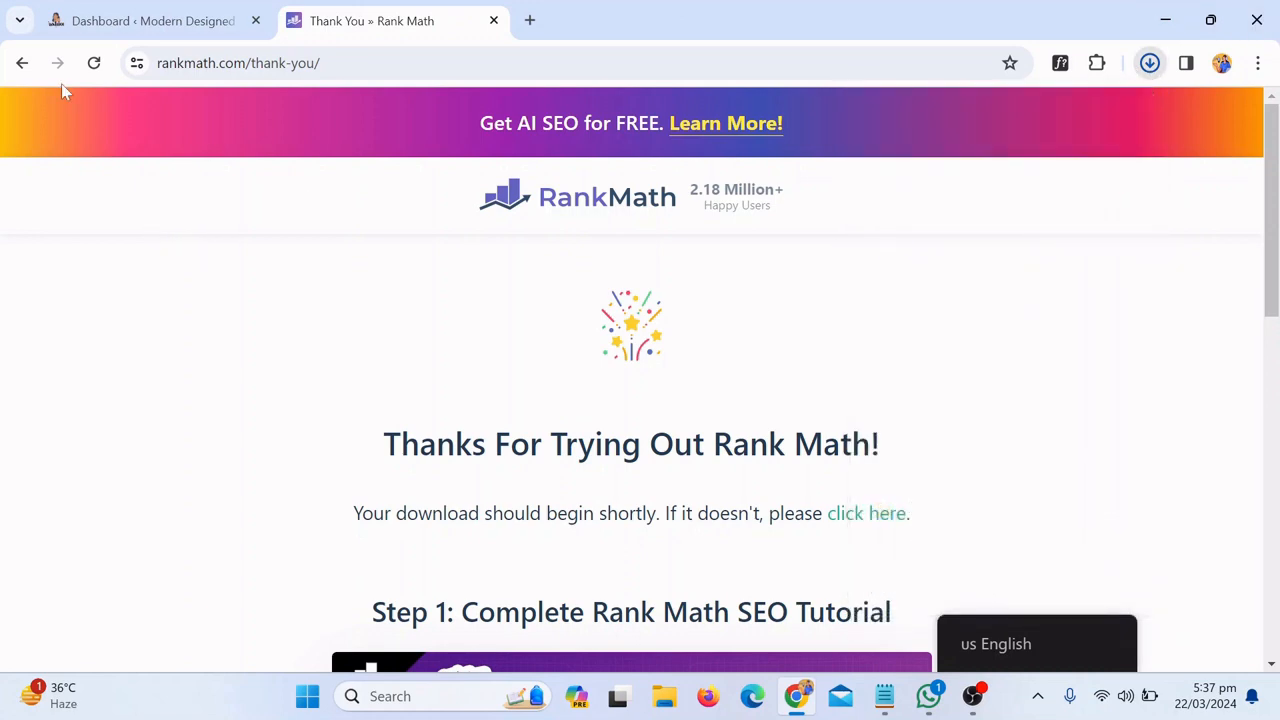
pyautogui.click(22, 63)
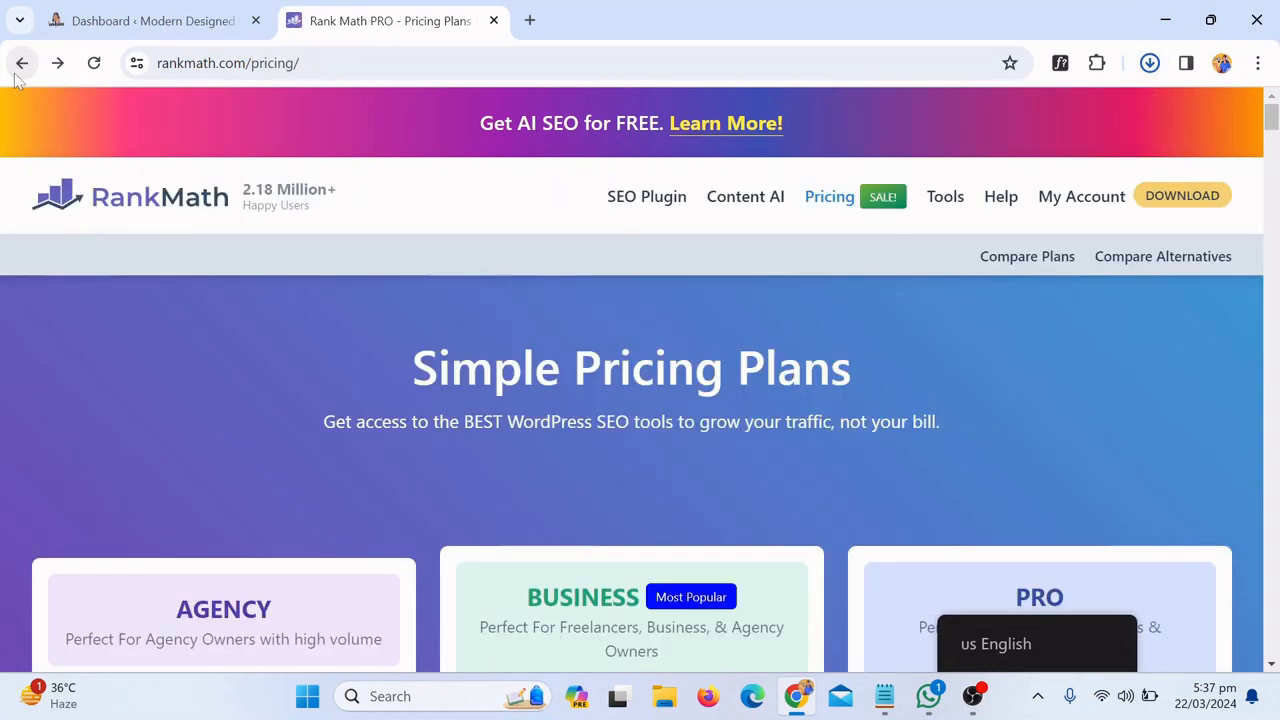
pyautogui.click(1272, 145)
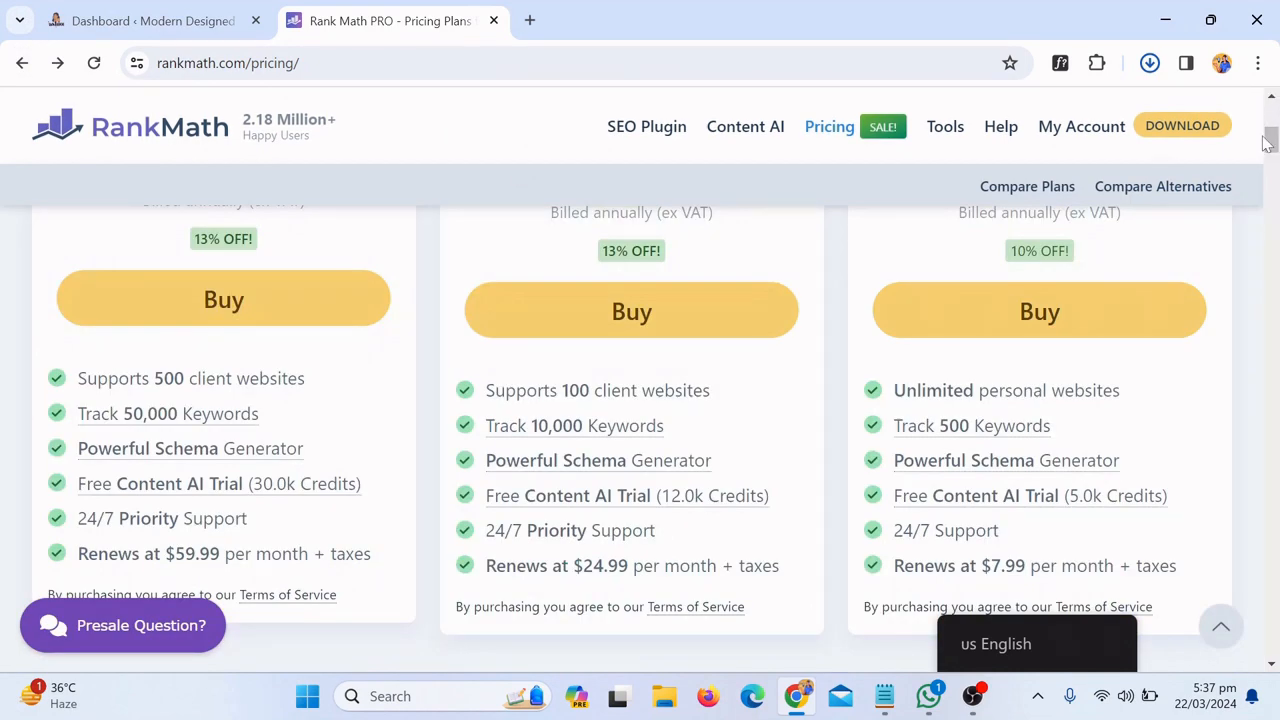
pyautogui.moveTo(1262, 136); pyautogui.dragTo(1273, 84)
# Go to the Add New Plugin page in the store's WordPress dashboard
pyautogui.click(125, 21)
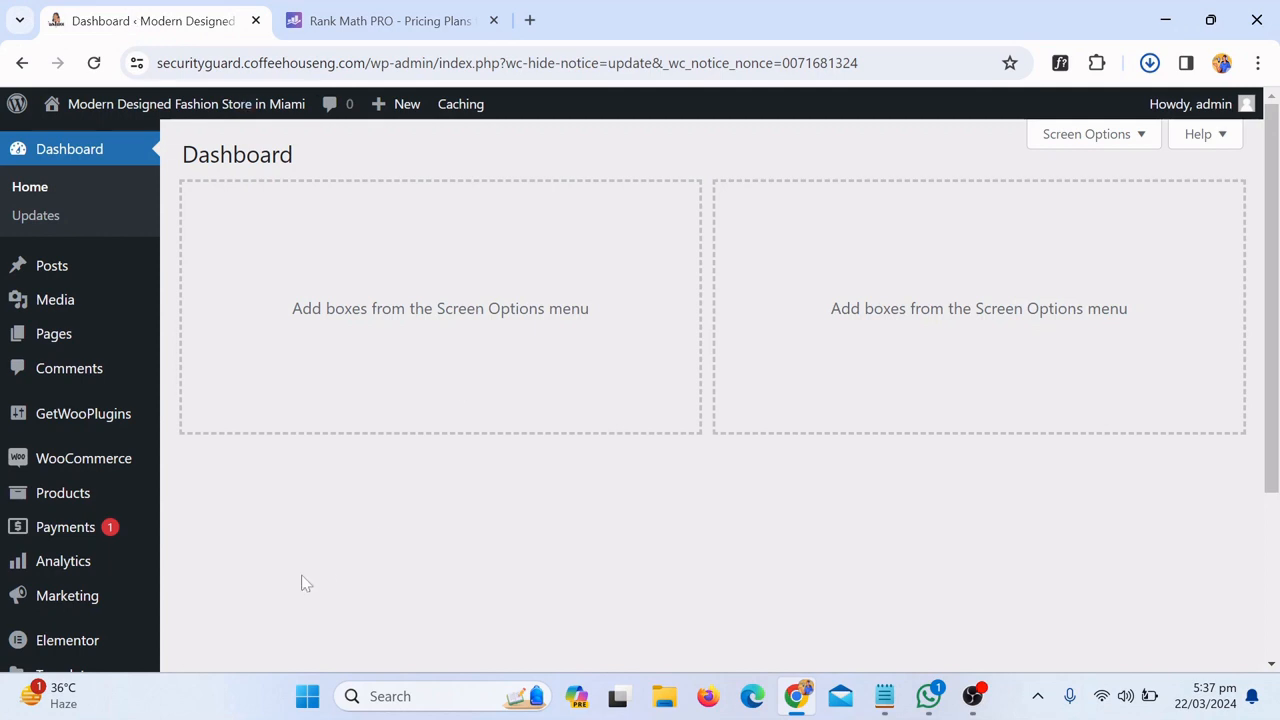
pyautogui.moveTo(1273, 145); pyautogui.dragTo(1237, 277)
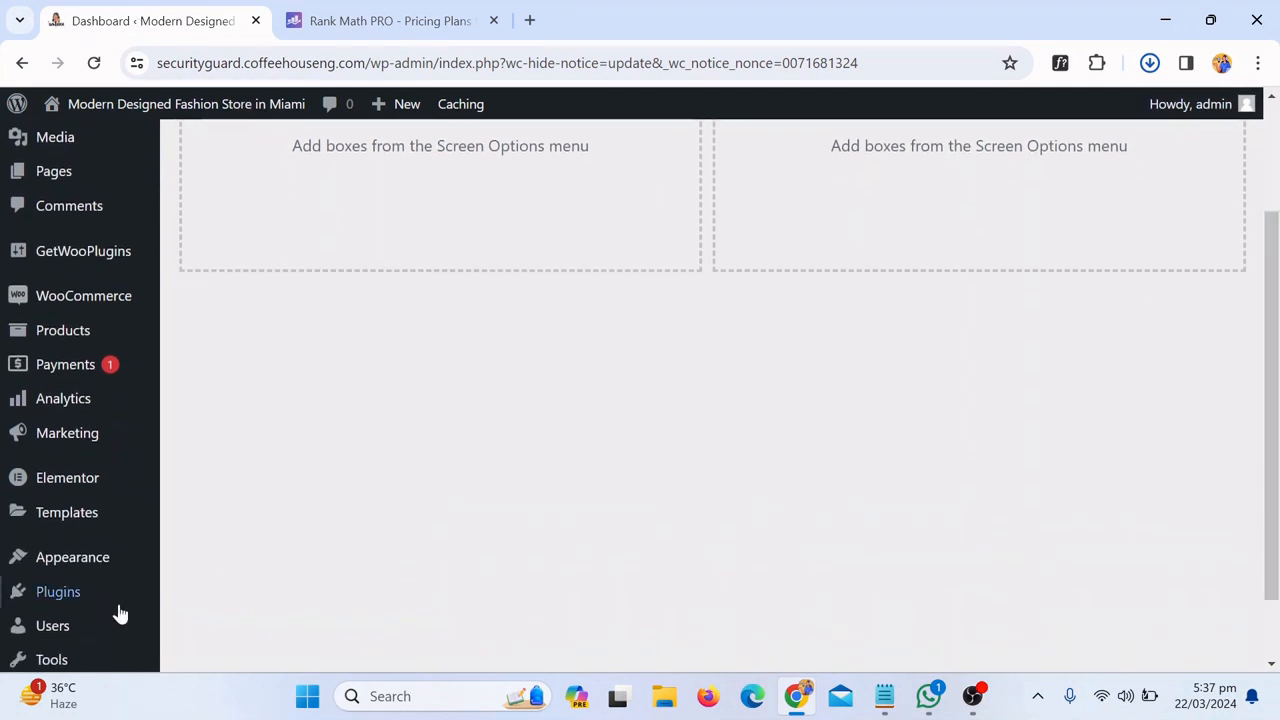
pyautogui.moveTo(71, 600)
pyautogui.click(229, 618)
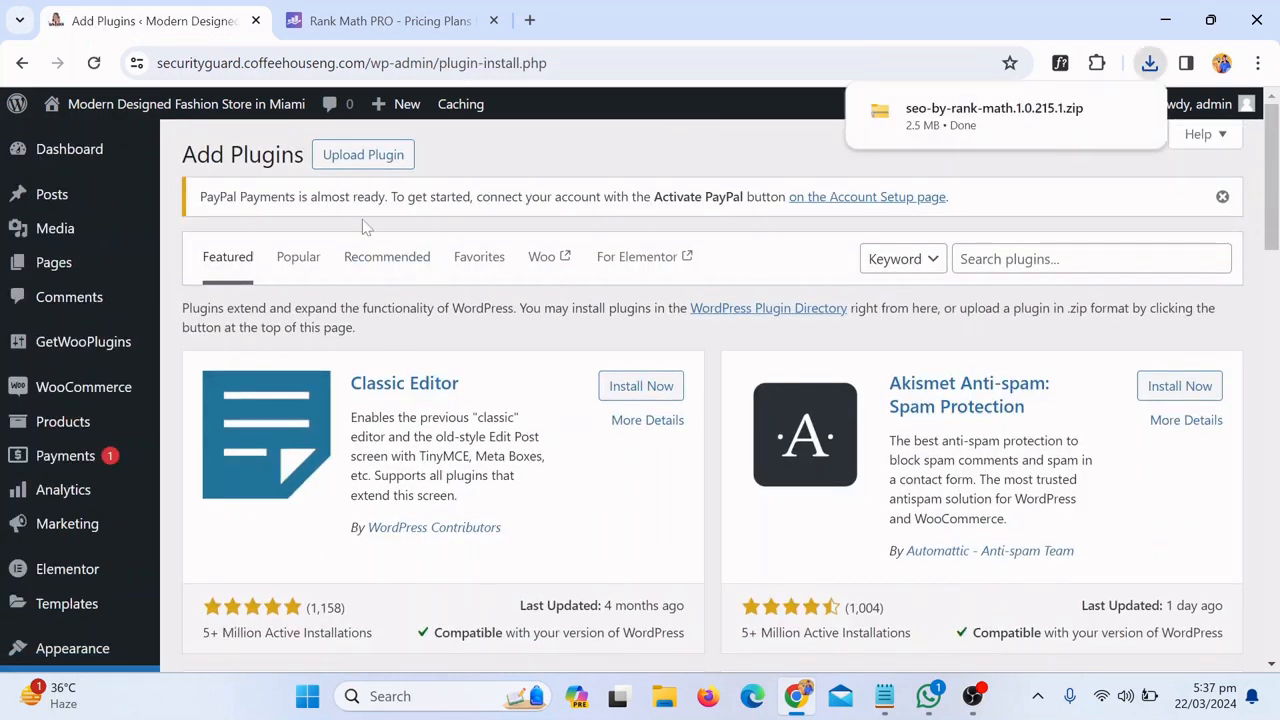
# Attach seo-by-rank-math.1.0.215.1.zip from downloads to the Upload Plugin form
pyautogui.click(355, 160)
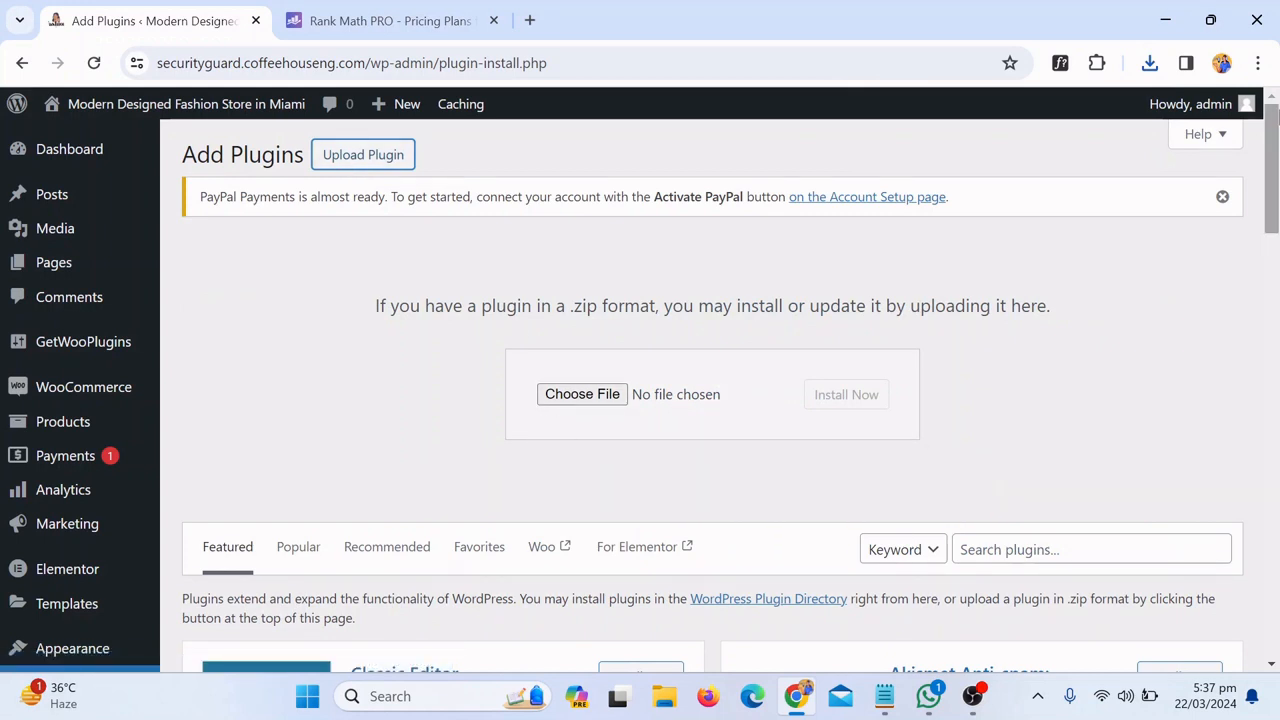
pyautogui.click(1150, 63)
pyautogui.moveTo(1010, 150); pyautogui.dragTo(616, 398)
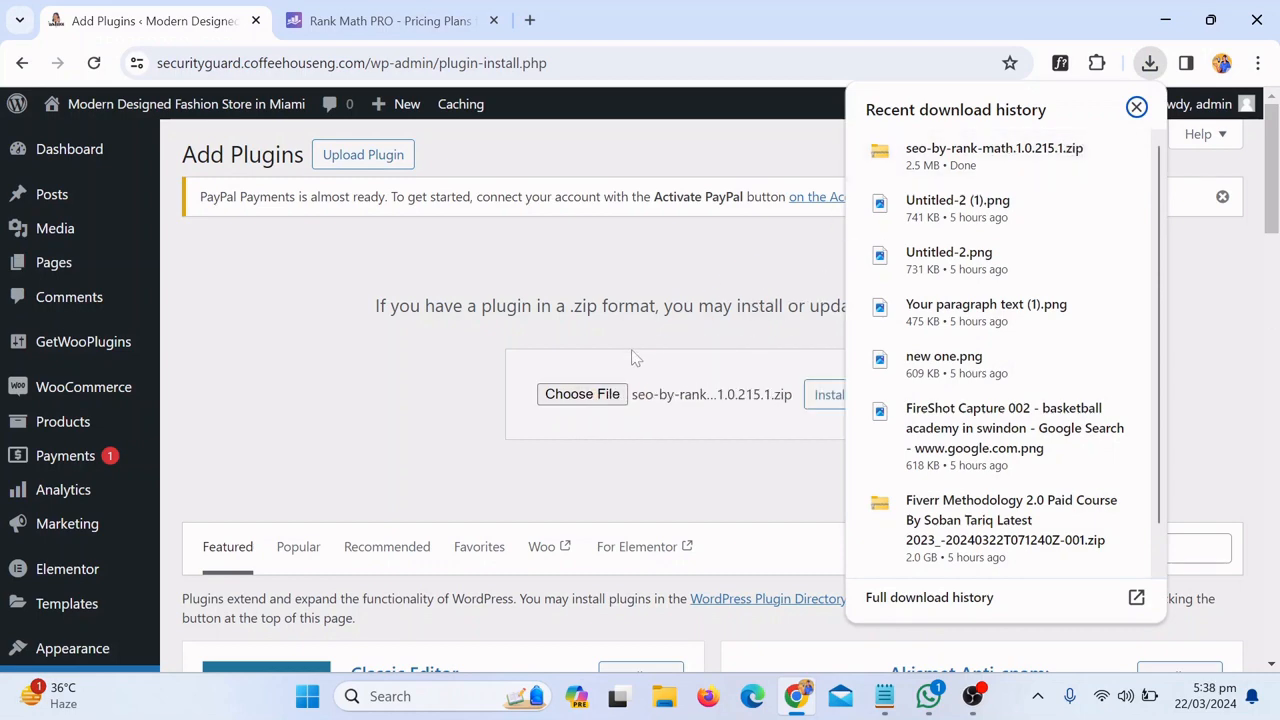
# Install the attached Rank Math zip and wait for 'Plugin installed successfully.'
pyautogui.click(850, 405)
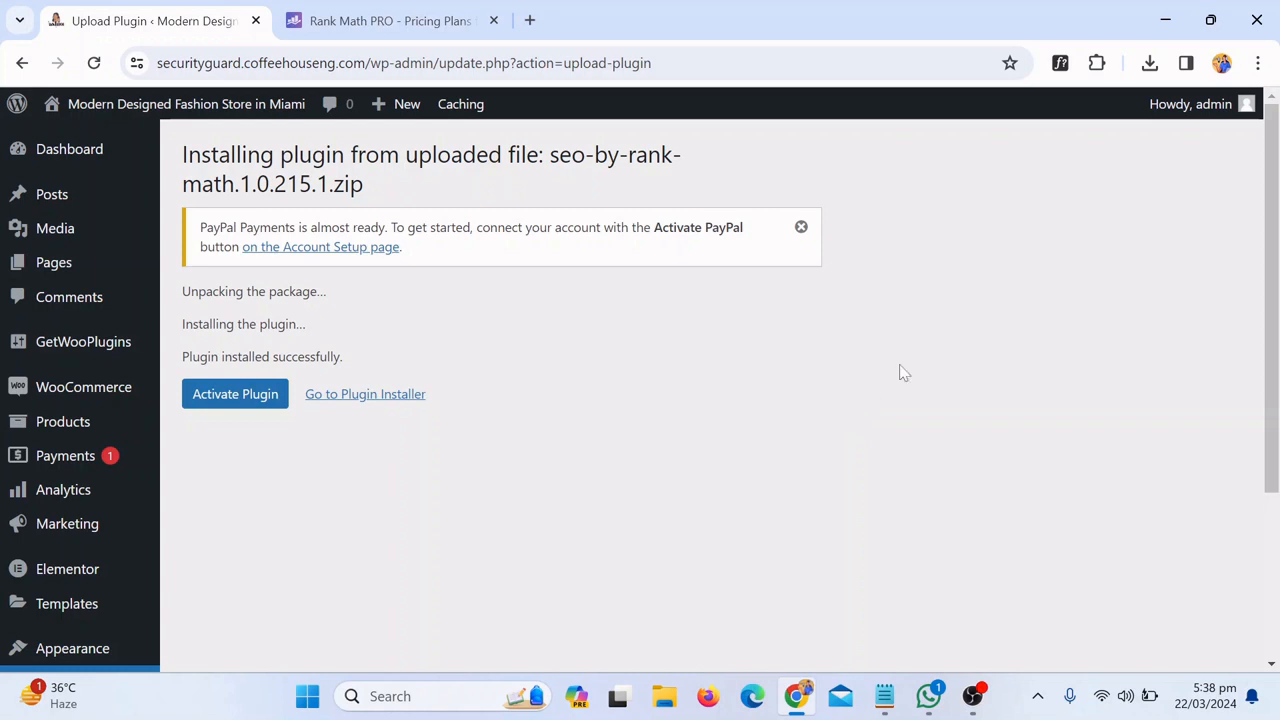
# Activate Rank Math and skip connecting a Rank Math account
pyautogui.click(248, 396)
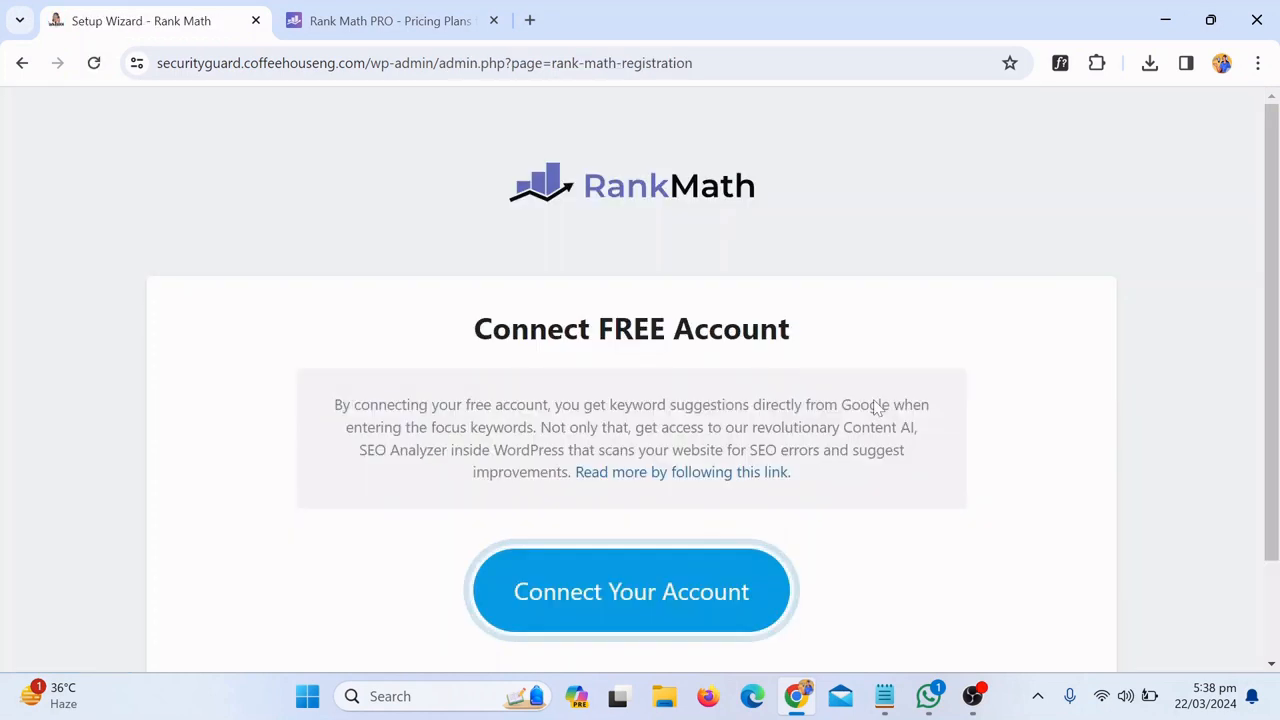
pyautogui.scroll(-2, 990, 350)
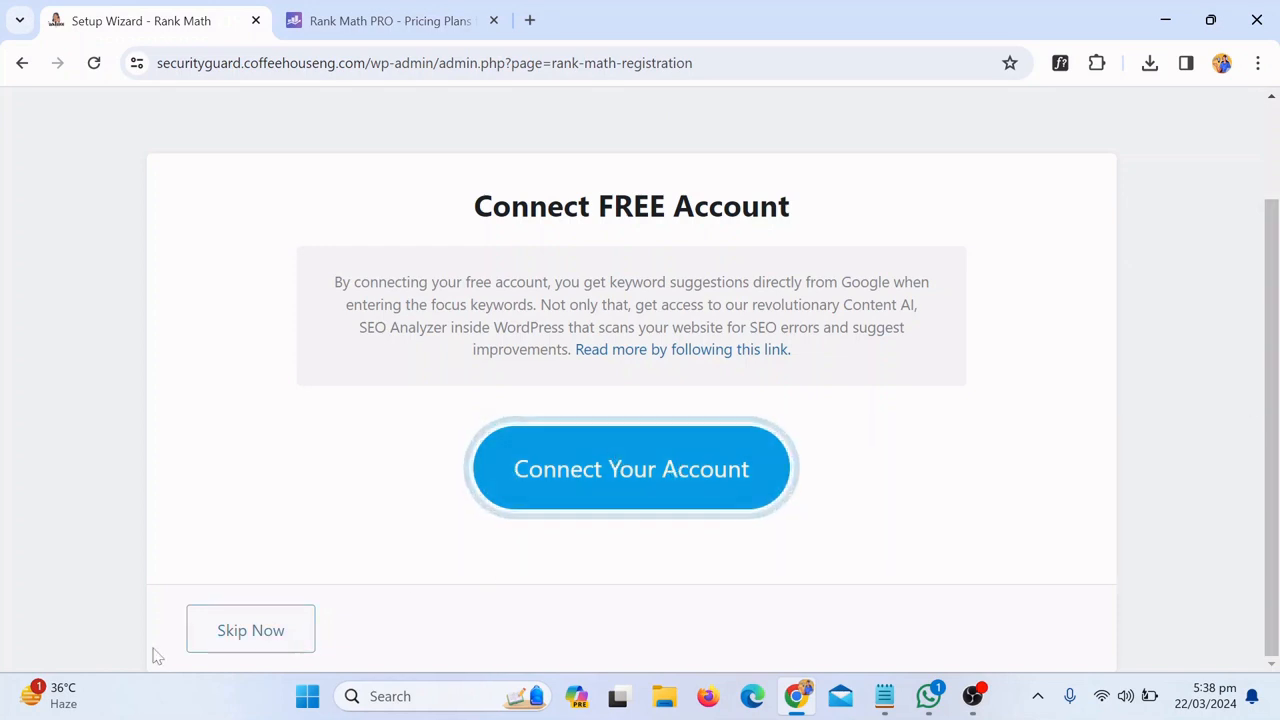
pyautogui.click(257, 631)
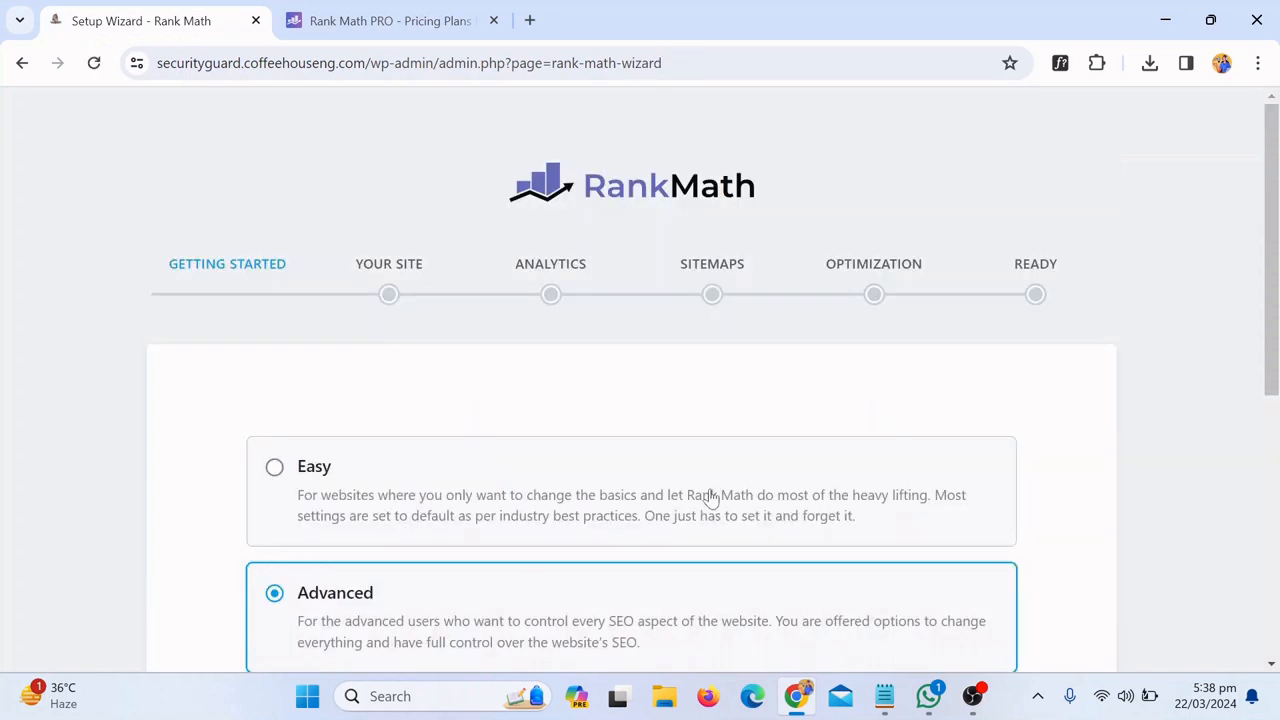
# Run the setup in Advanced mode and save the Webshop, Organization site details
pyautogui.moveTo(1273, 289); pyautogui.dragTo(1275, 465)
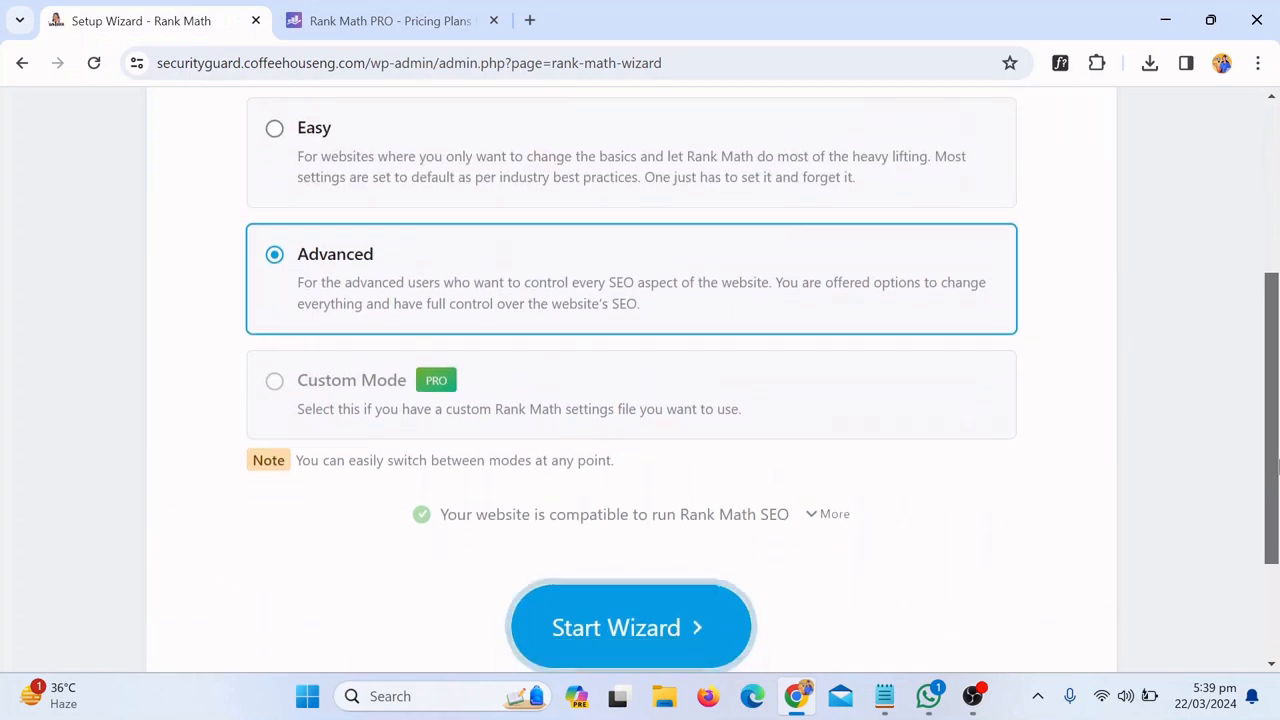
pyautogui.click(640, 643)
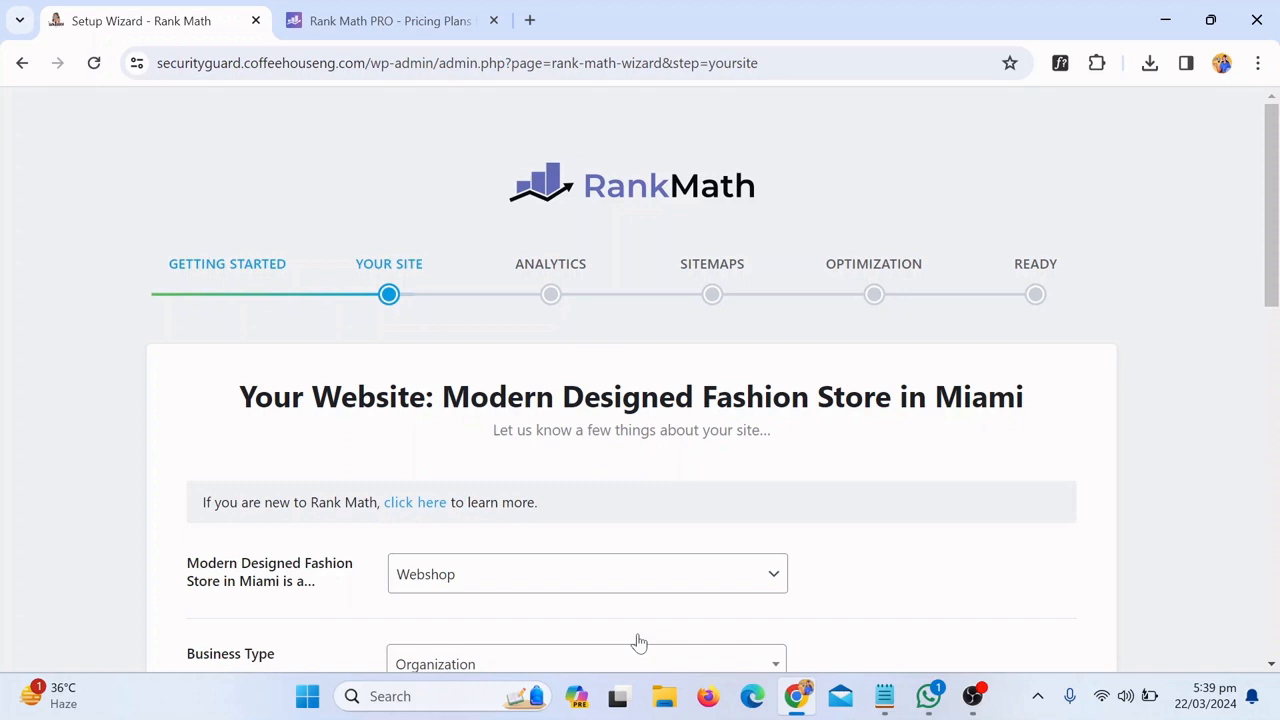
pyautogui.scroll(-1, 1275, 308)
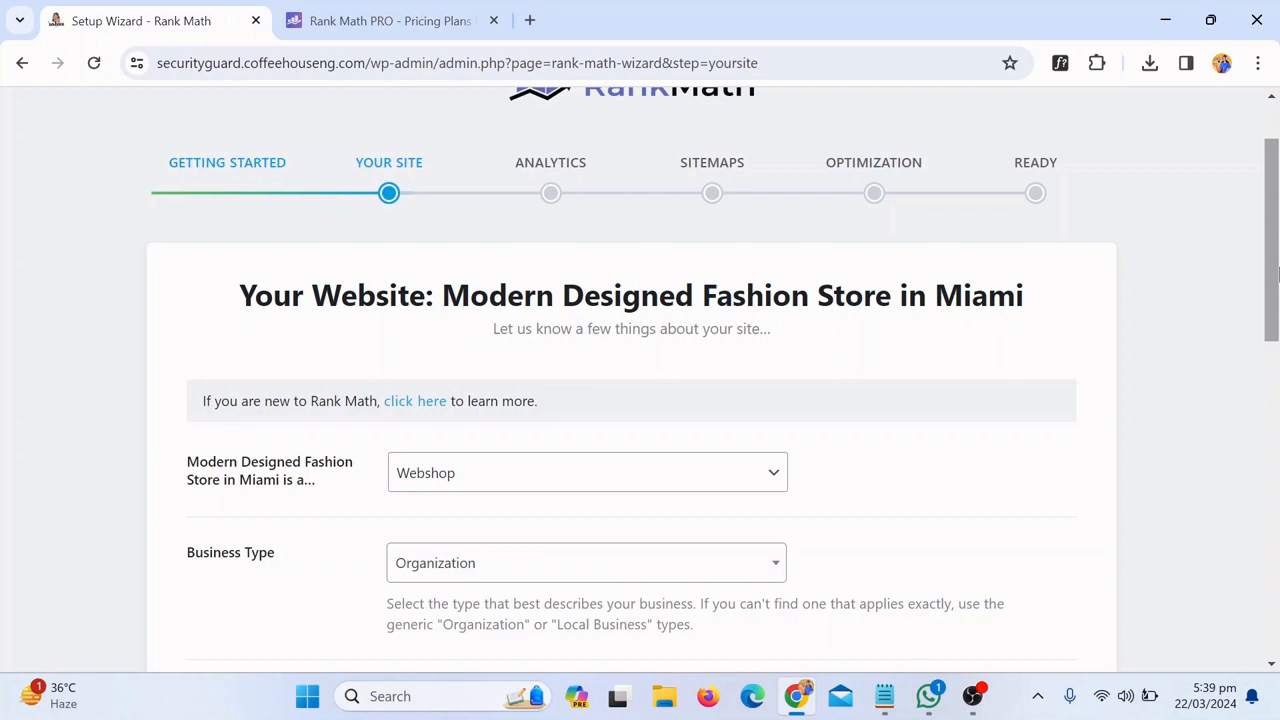
pyautogui.scroll(-2, 1277, 228)
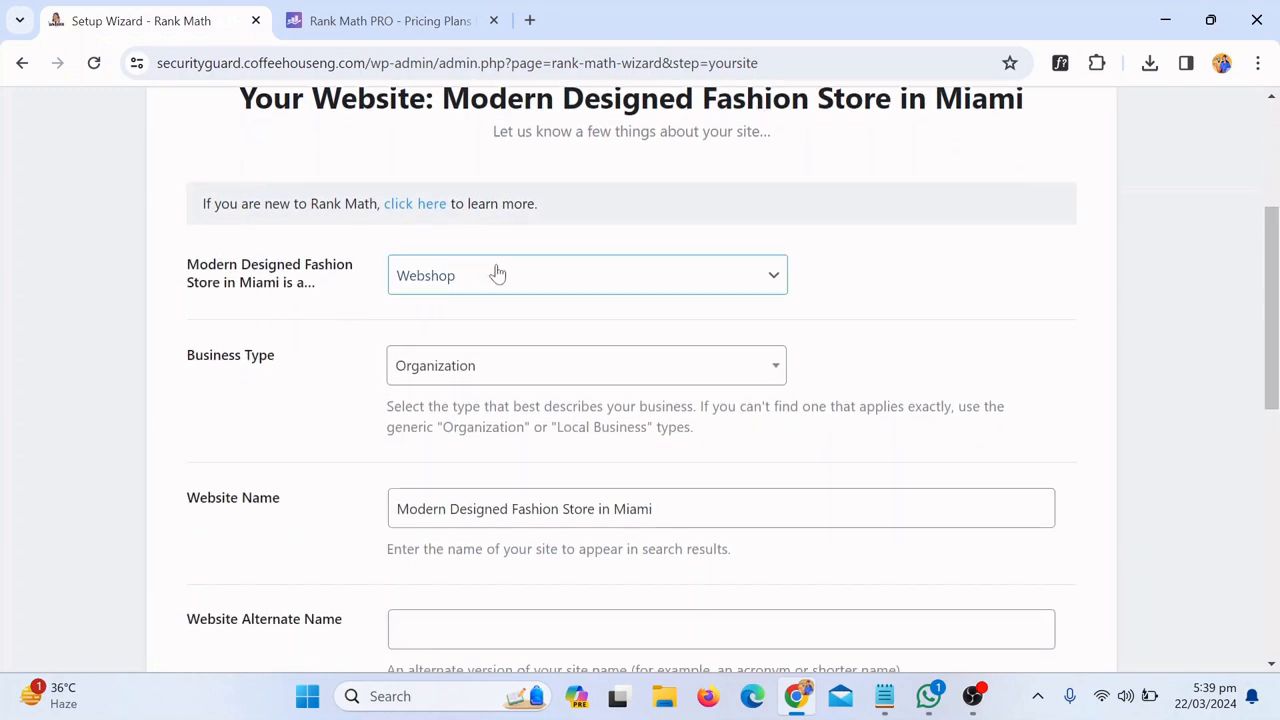
pyautogui.moveTo(1277, 345); pyautogui.dragTo(1277, 592)
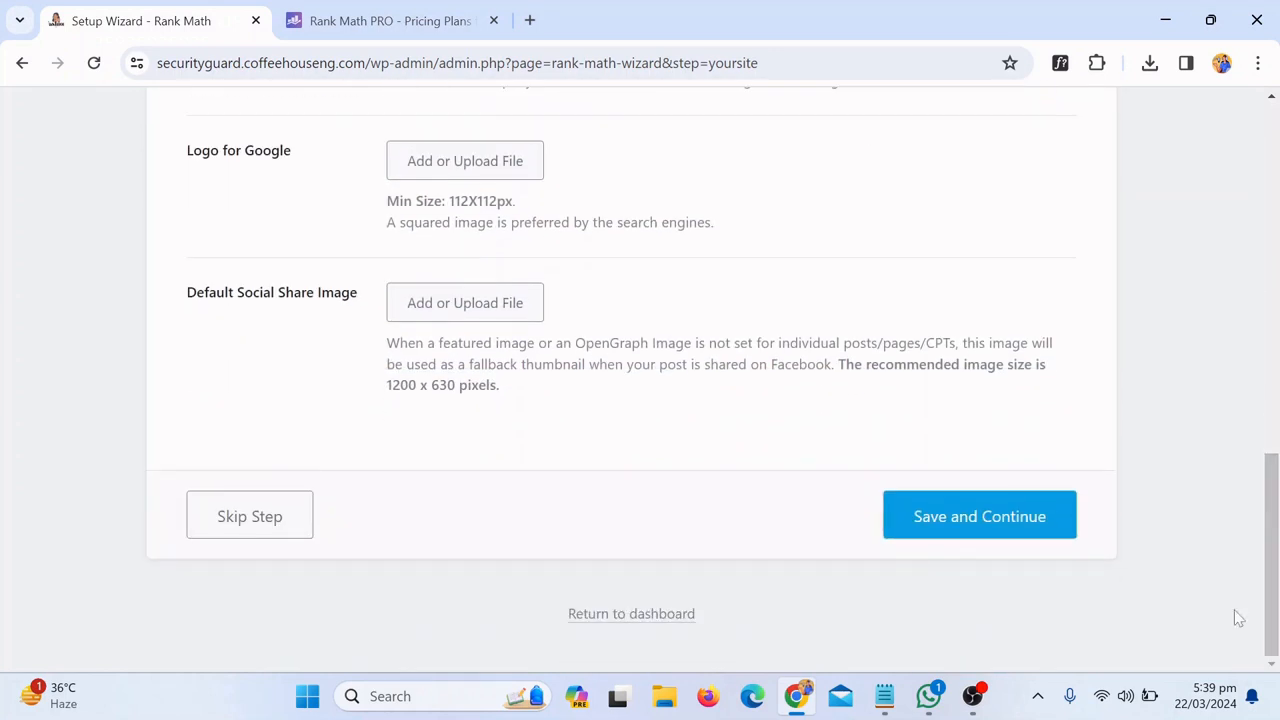
pyautogui.click(1000, 532)
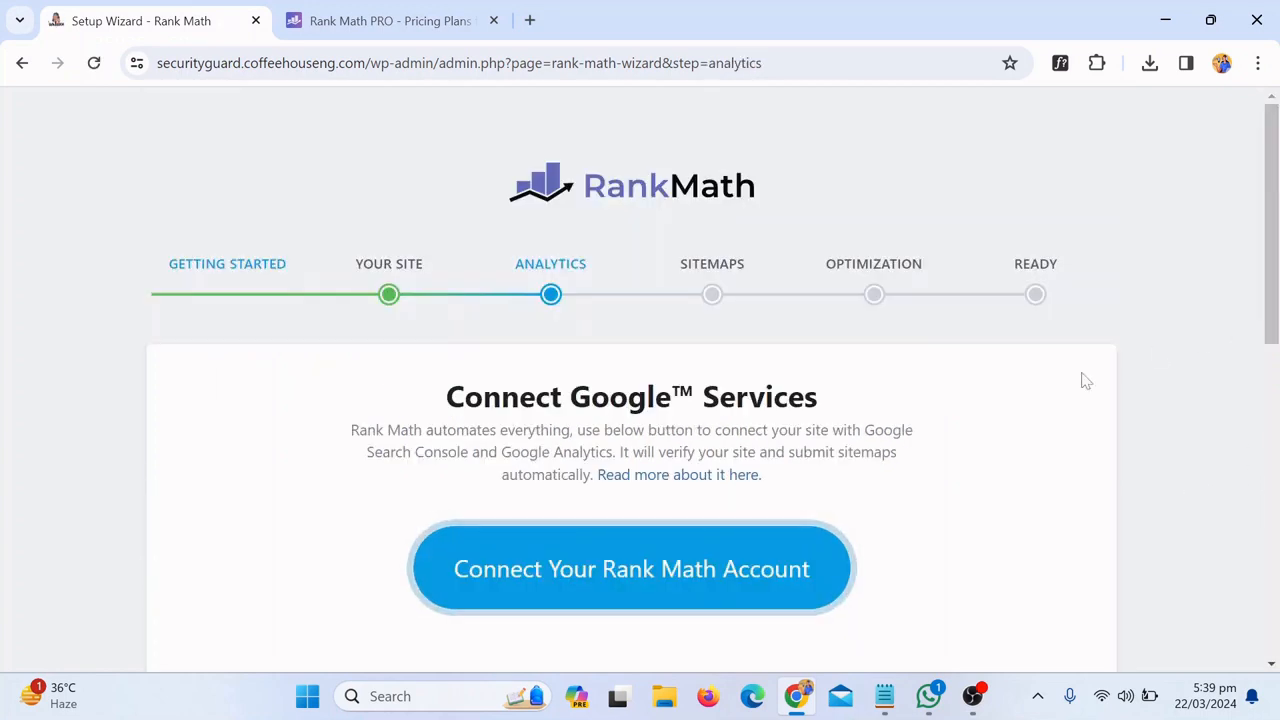
# Exit the wizard from the Analytics step via Return to dashboard
pyautogui.moveTo(1277, 262); pyautogui.dragTo(1277, 578)
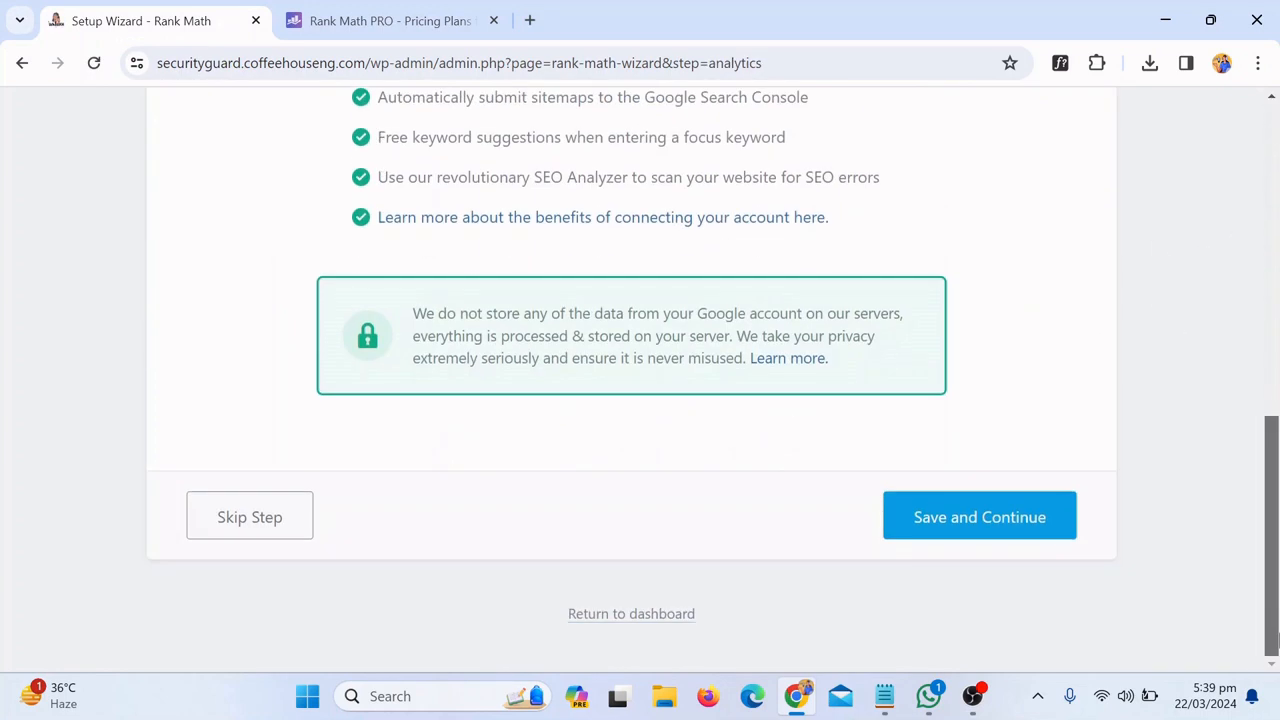
pyautogui.click(652, 616)
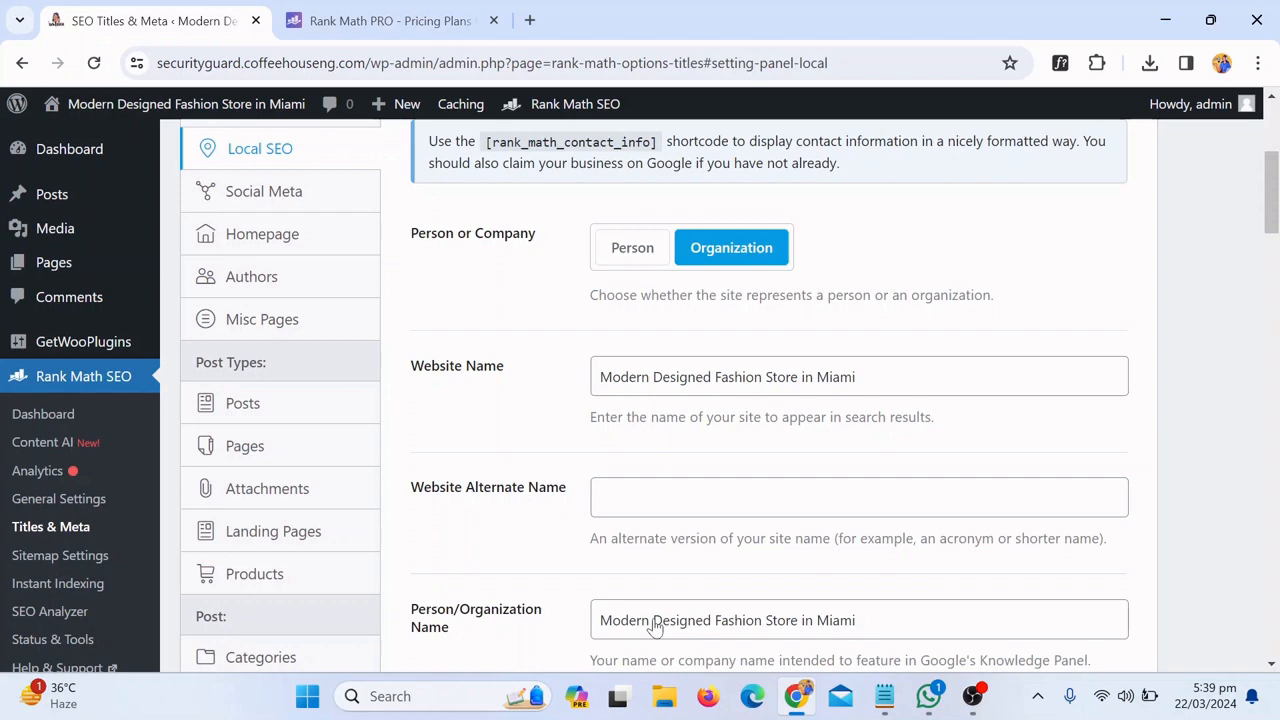
# Go to Plugins > Add New Plugin from the admin sidebar
pyautogui.scroll(3, 1268, 200)
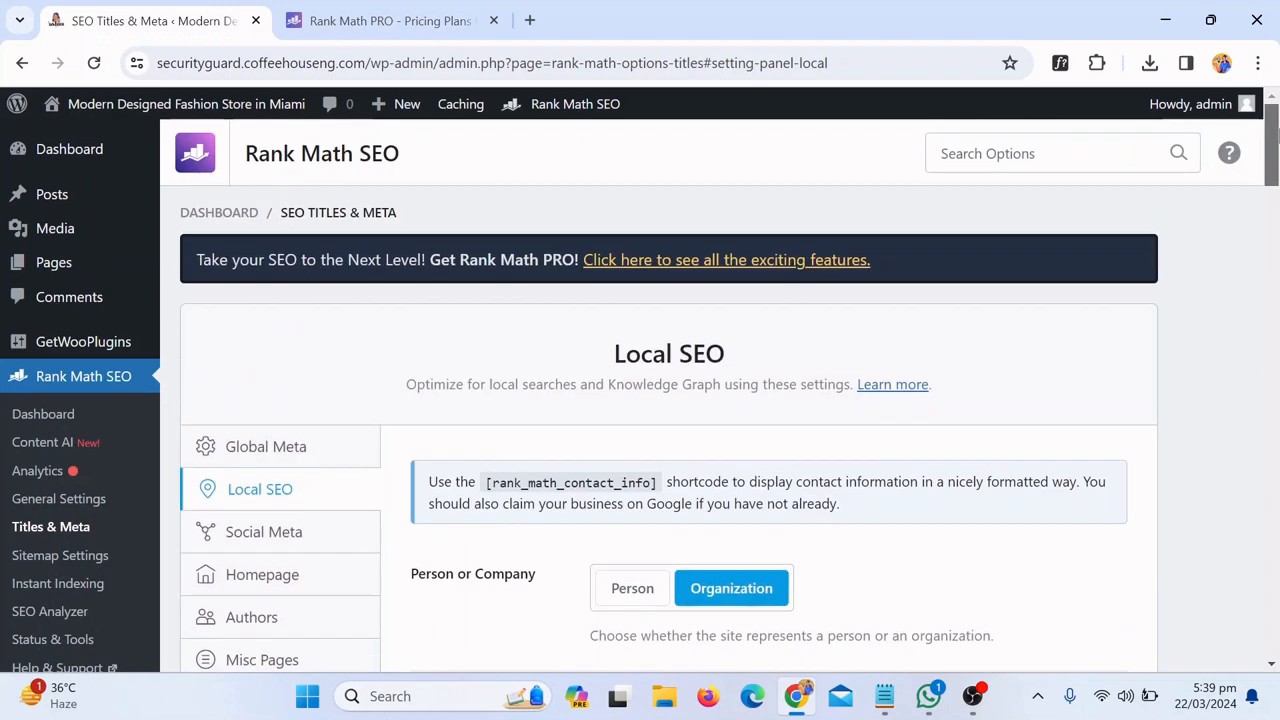
pyautogui.scroll(-2, 1275, 180)
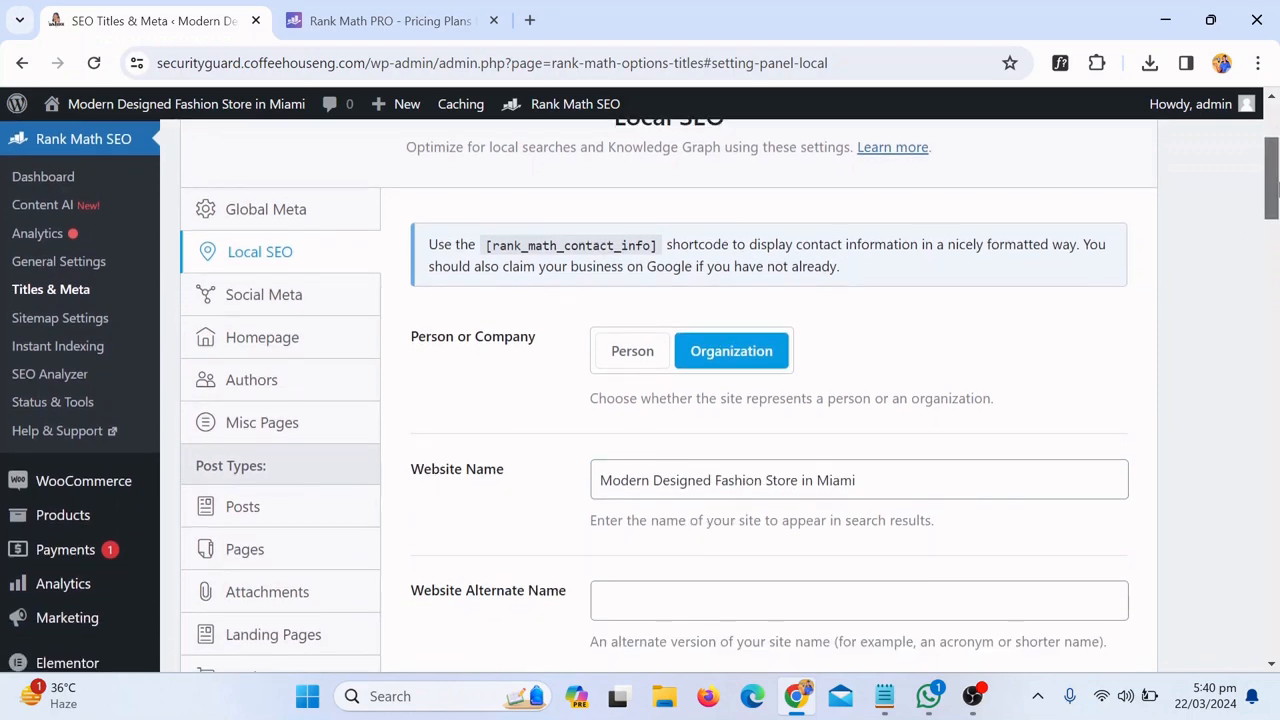
pyautogui.scroll(-2, 1270, 210)
pyautogui.moveTo(37, 522)
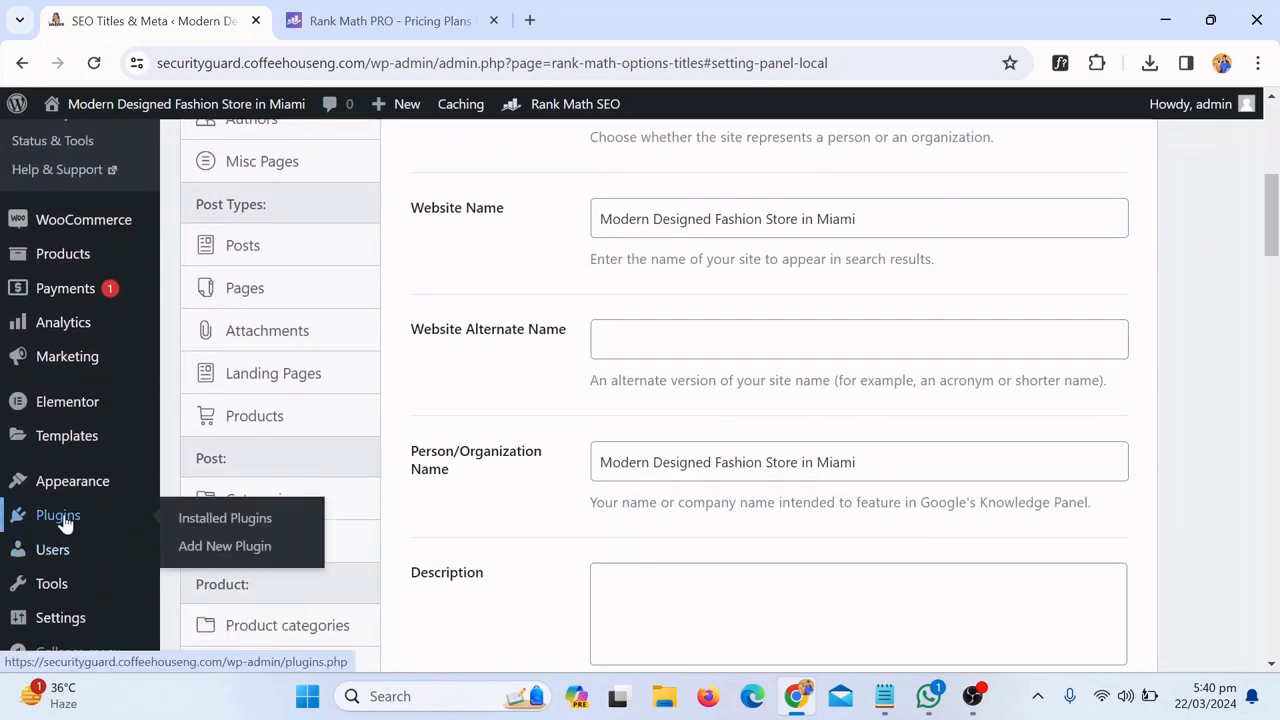
pyautogui.click(217, 553)
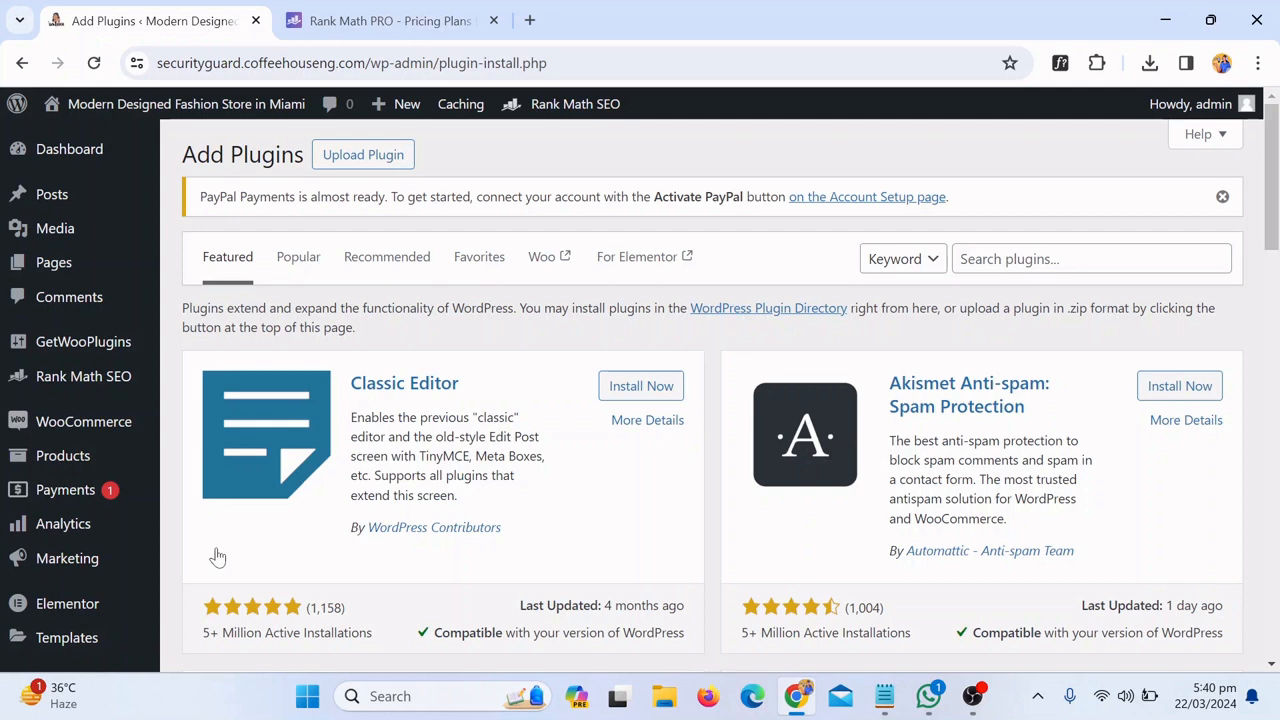
# Search the plugins for 'wordfence' using the autofill suggestion
pyautogui.click(955, 262)
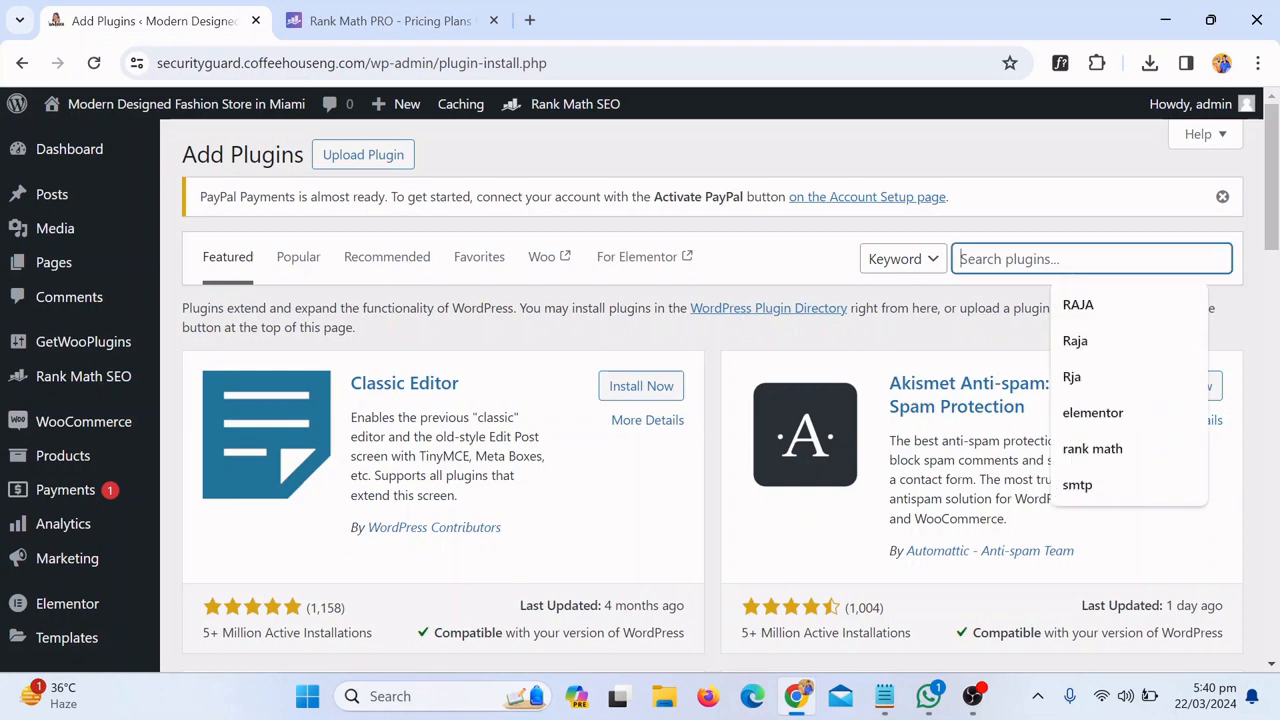
pyautogui.write('wor')
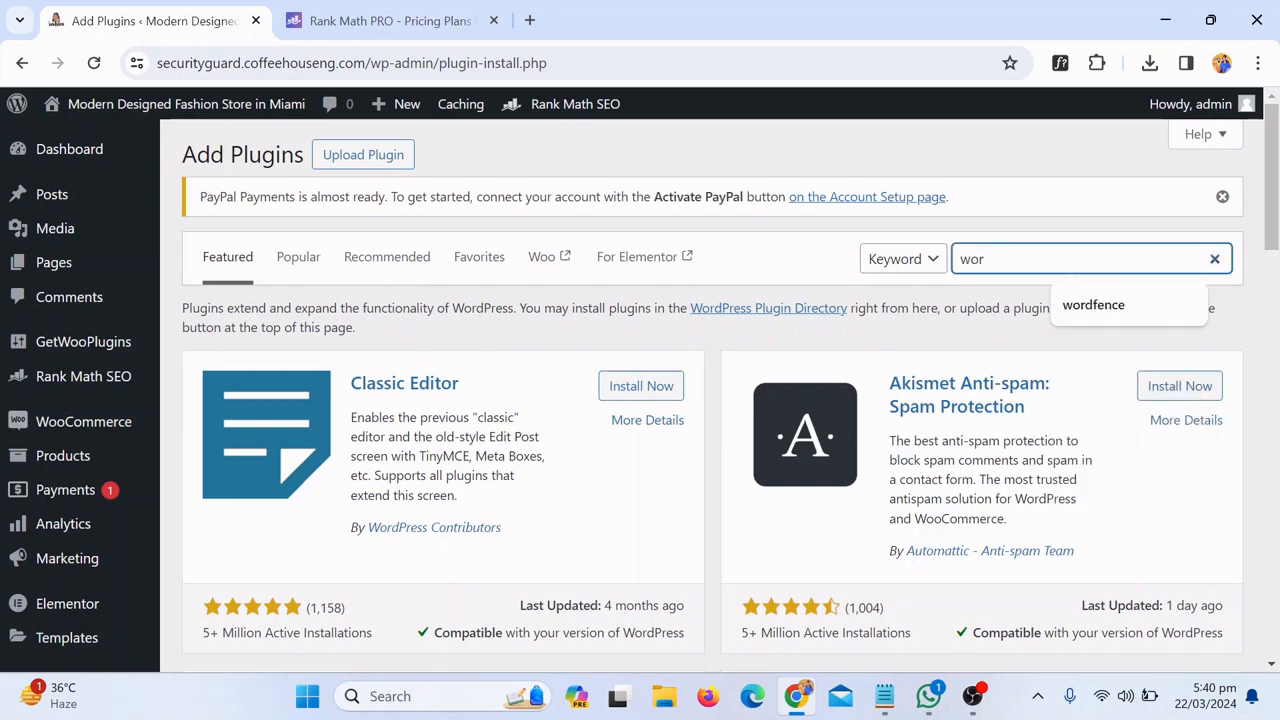
pyautogui.press('Down')
pyautogui.press('Return')
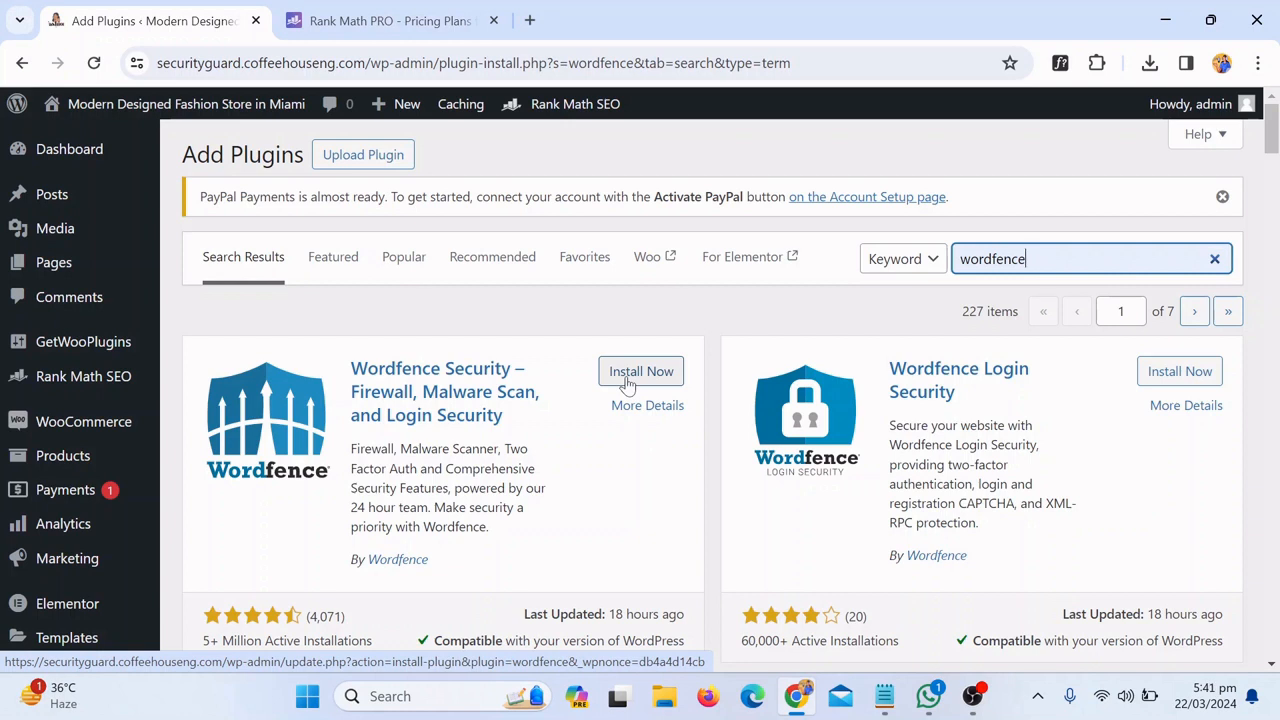
# Install Wordfence Security, then activate Wordfence 7.11.4
pyautogui.click(640, 380)
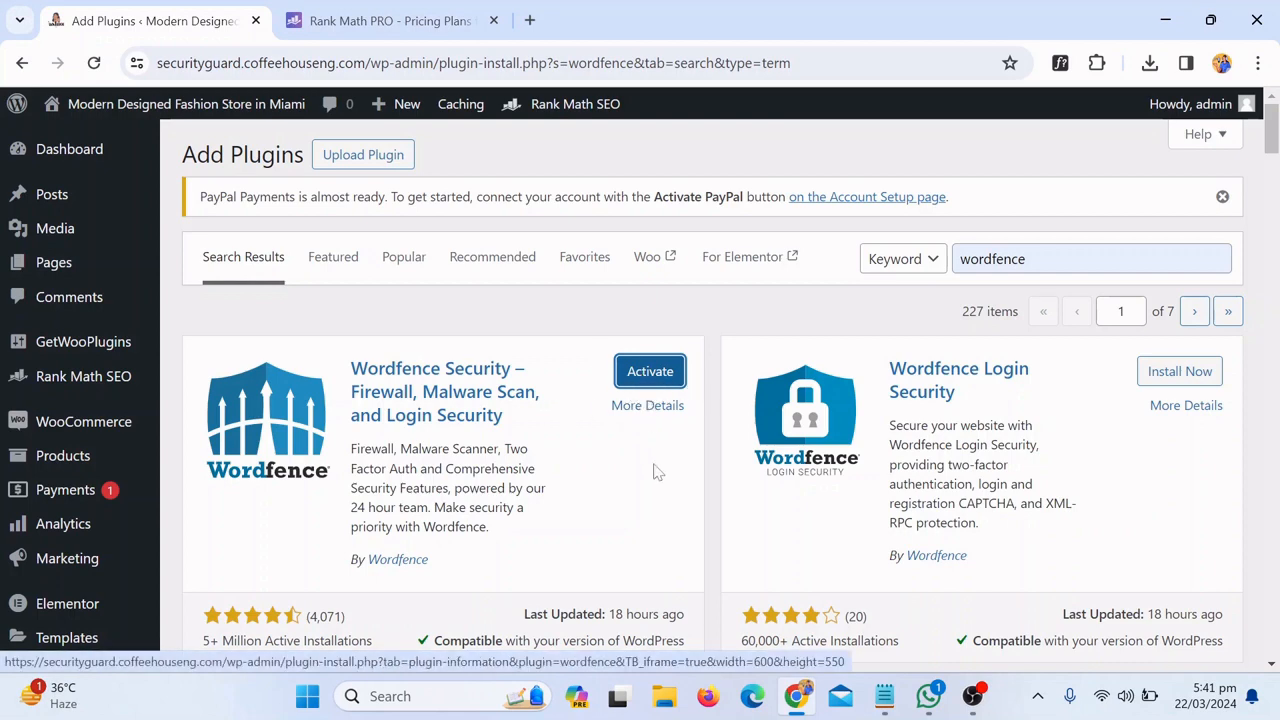
pyautogui.scroll(-1, 523, 551)
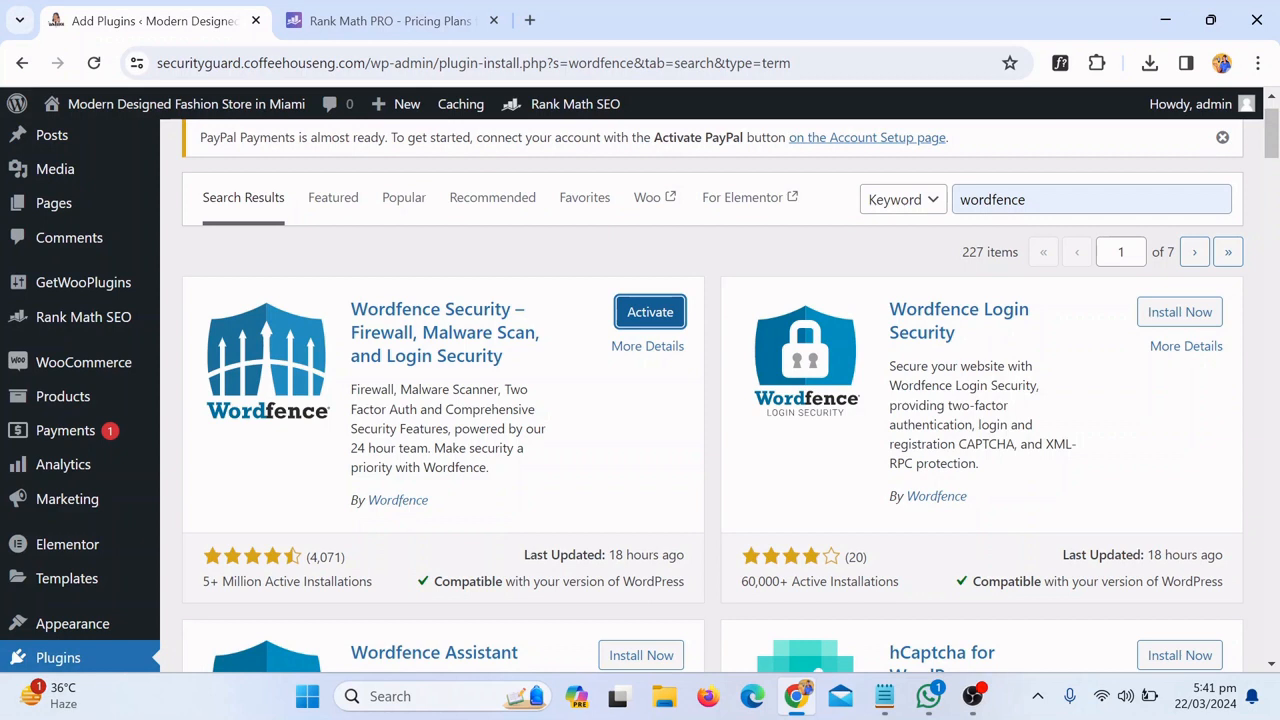
pyautogui.click(672, 318)
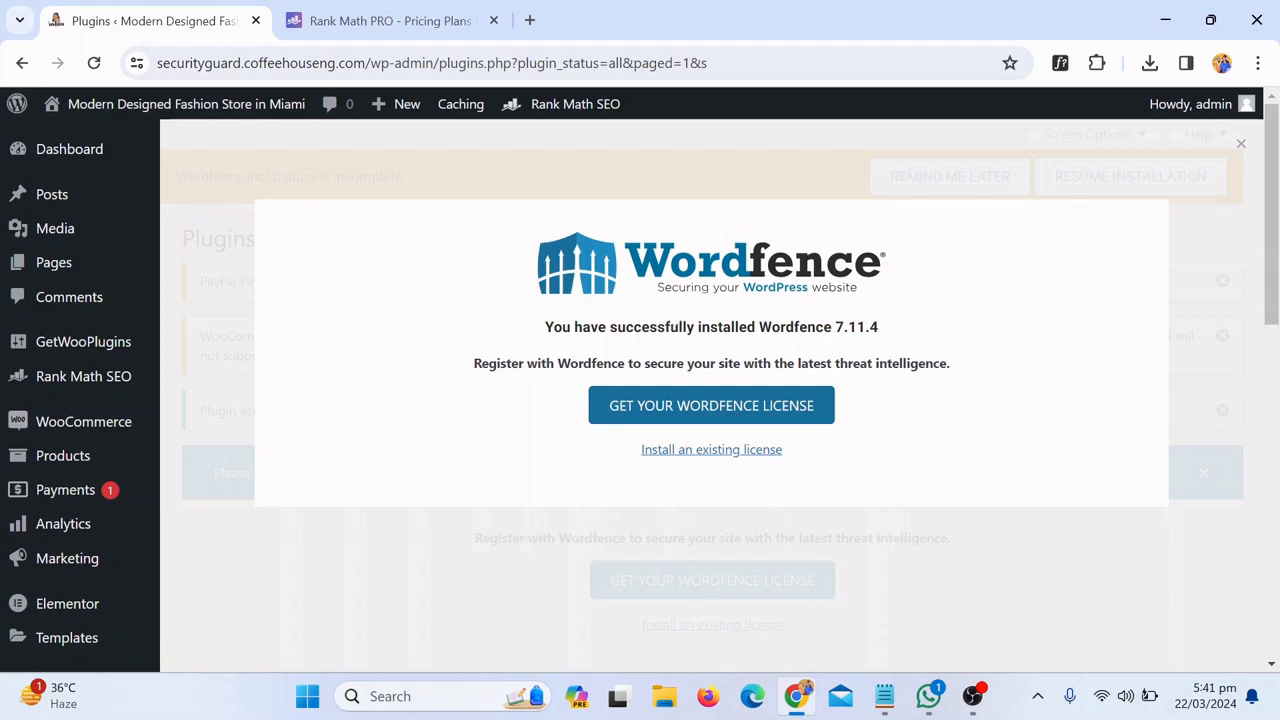
# Close the Wordfence installed popup and scroll to the incomplete-installation license notice
pyautogui.click(942, 169)
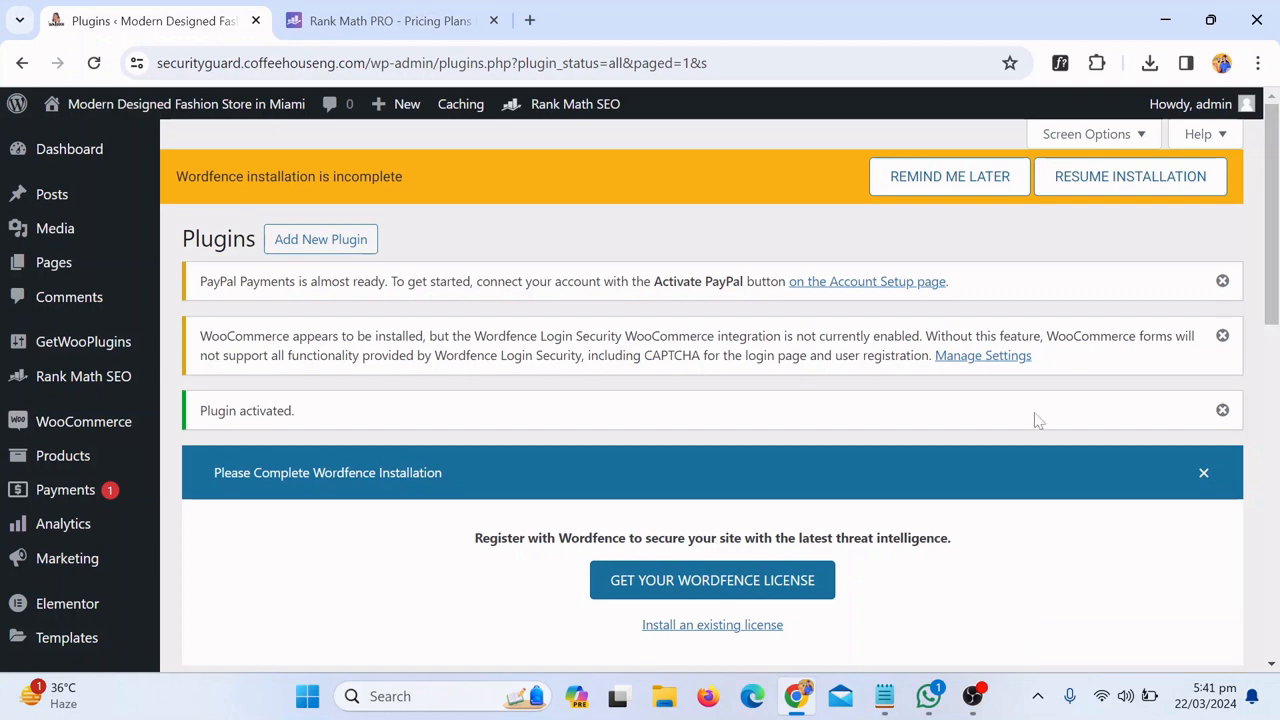
pyautogui.scroll(-1, 943, 516)
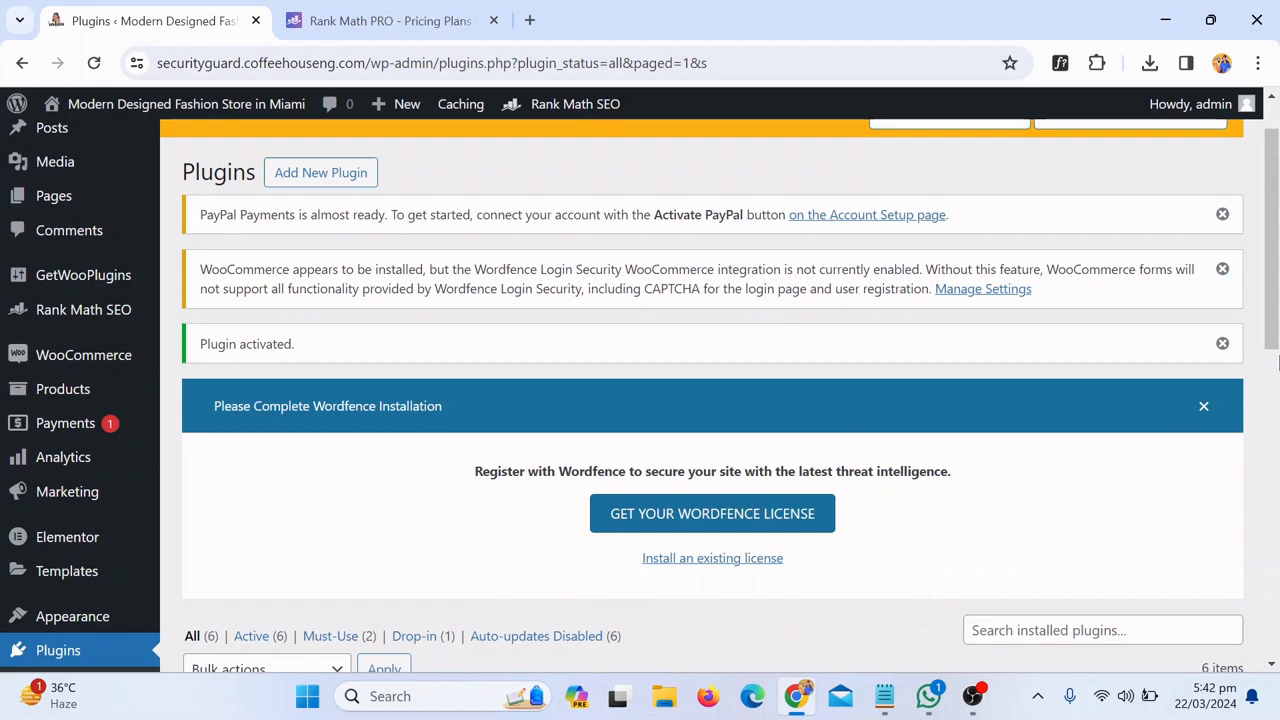
pyautogui.moveTo(1277, 350); pyautogui.dragTo(1277, 228)
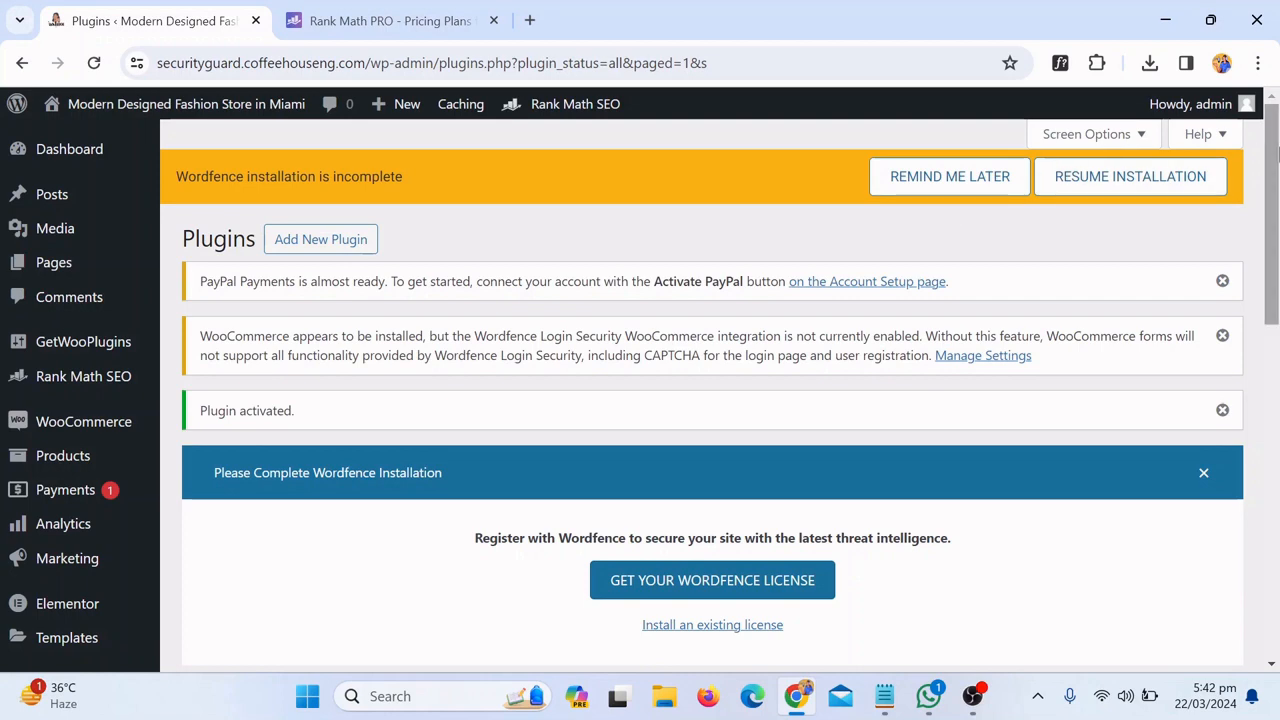
pyautogui.scroll(-2, 1277, 228)
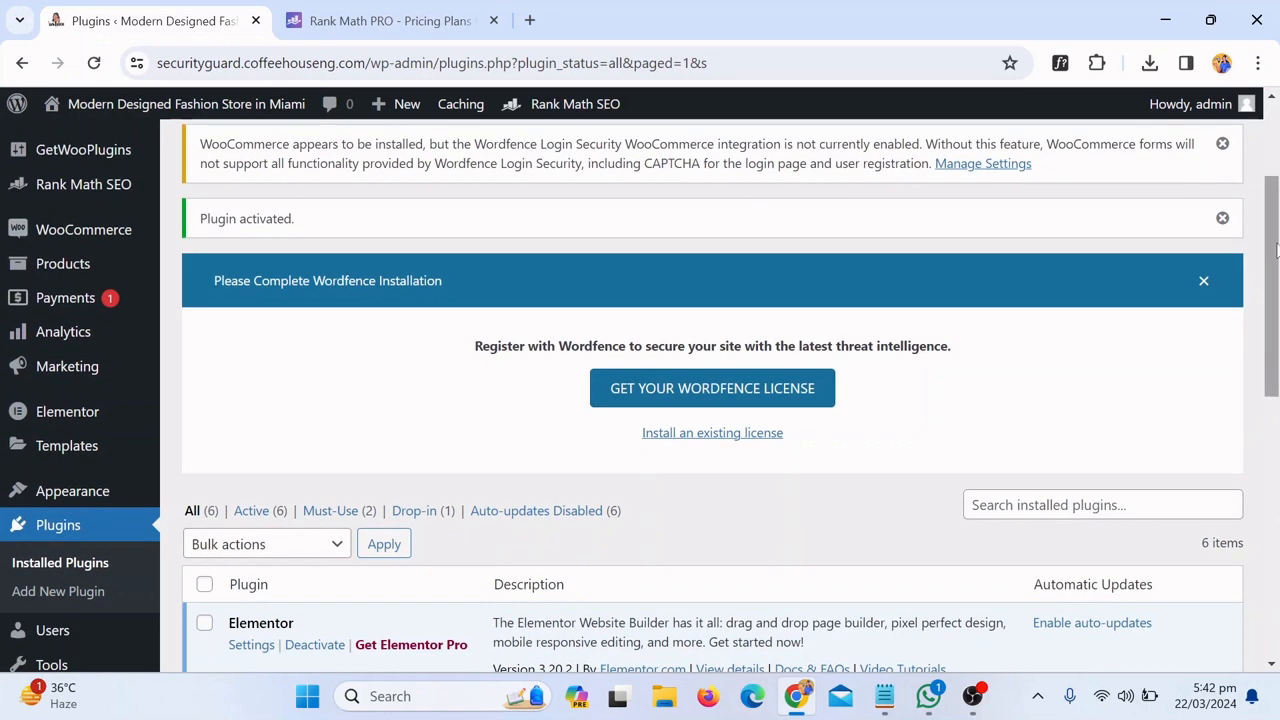
# On Add New Plugin, search the directory for the suggested term 'Nitro pack'
pyautogui.click(60, 598)
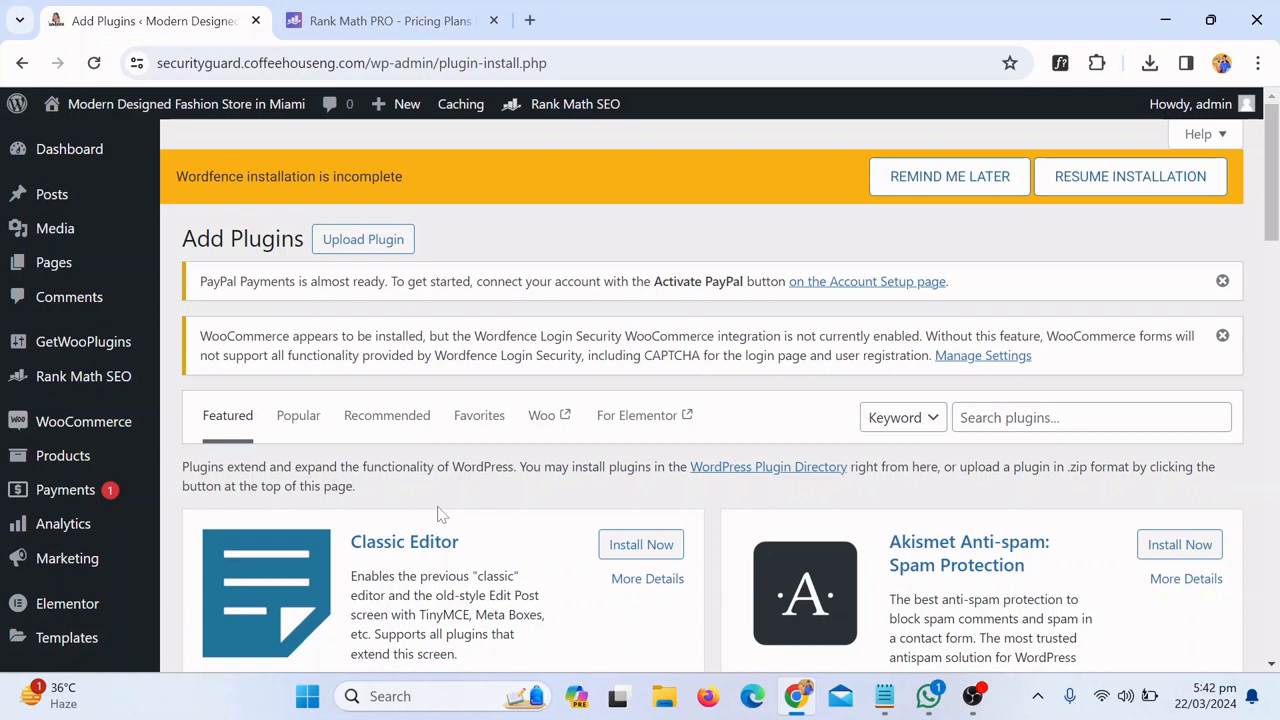
pyautogui.click(965, 418)
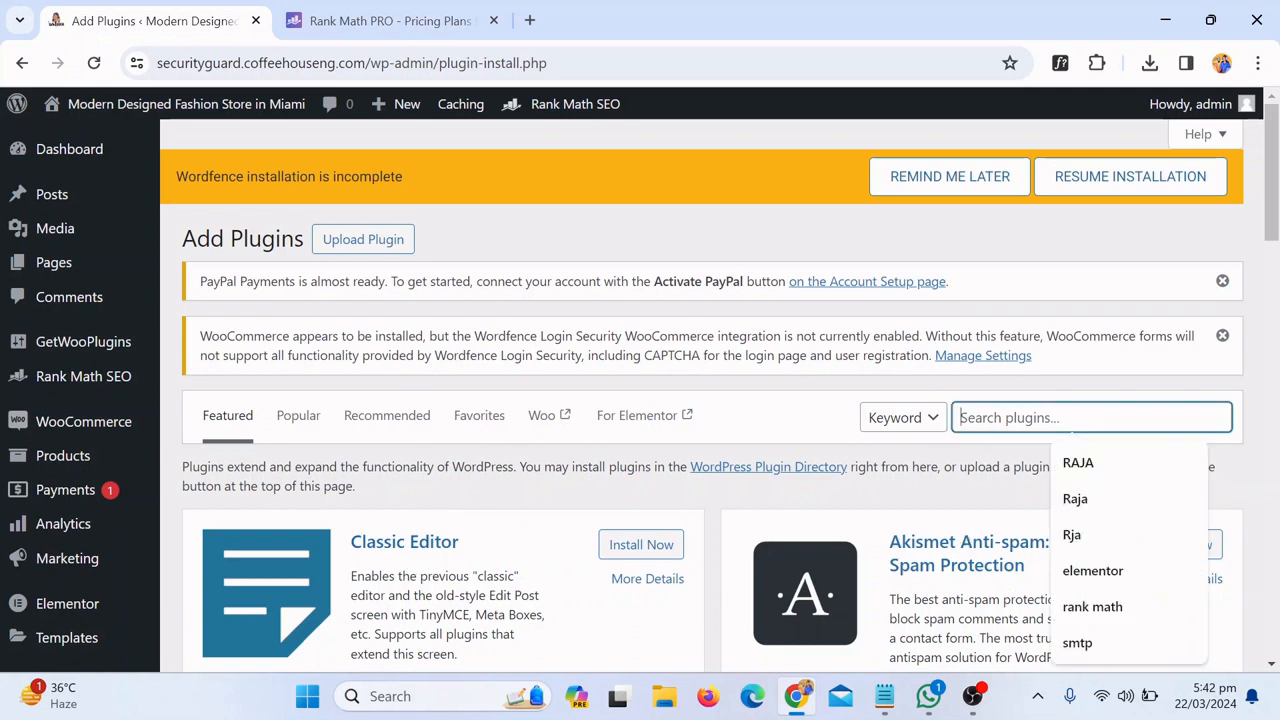
pyautogui.write('M')
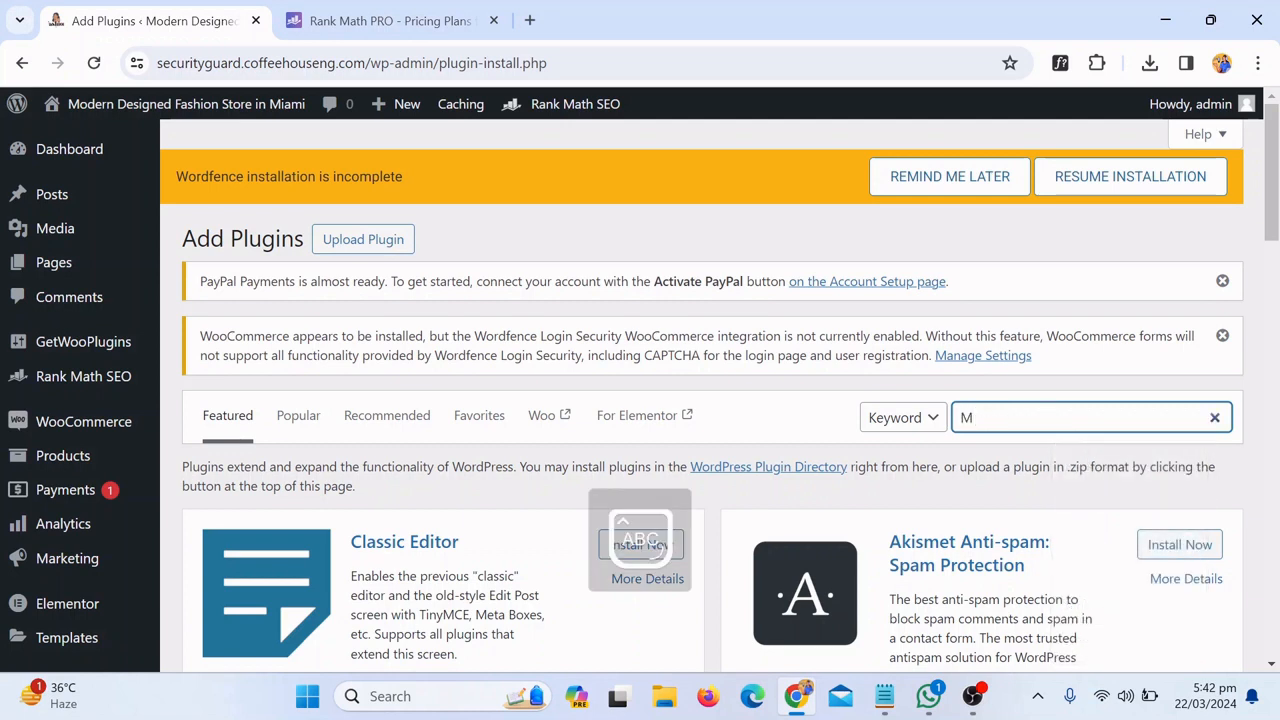
pyautogui.press('BackSpace')
pyautogui.write('NI')
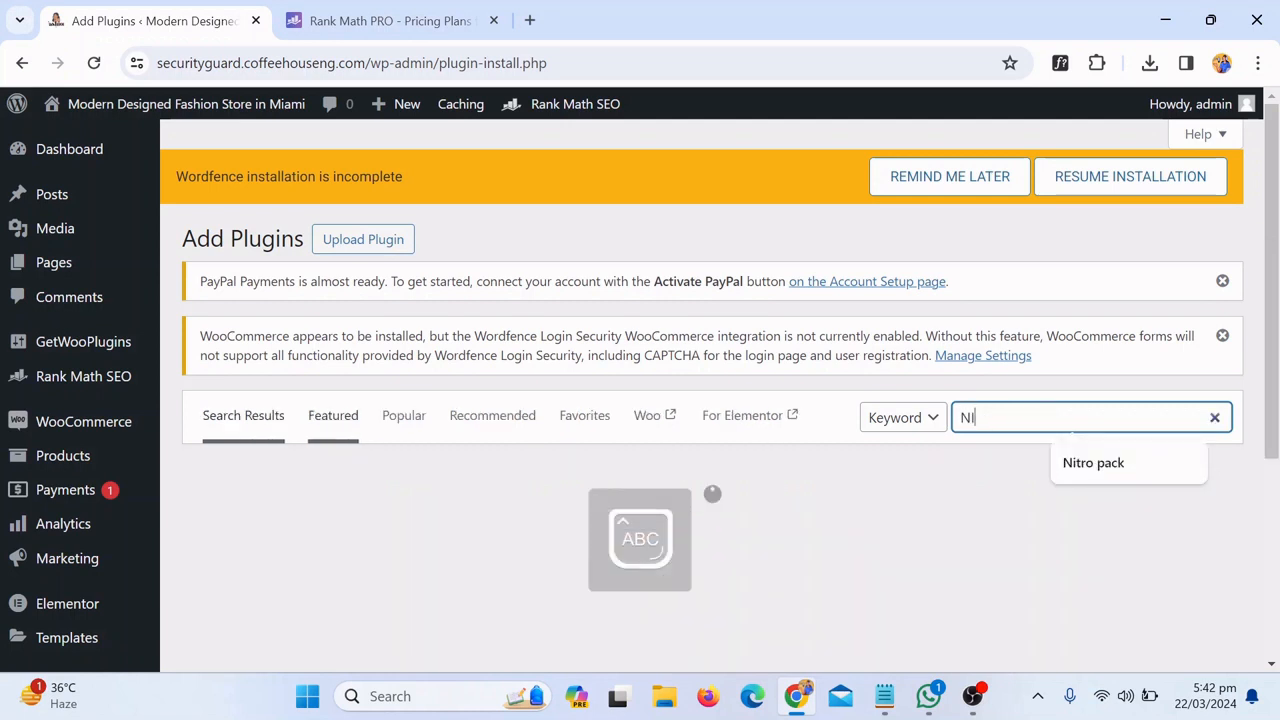
pyautogui.press('Down')
pyautogui.press('Return')
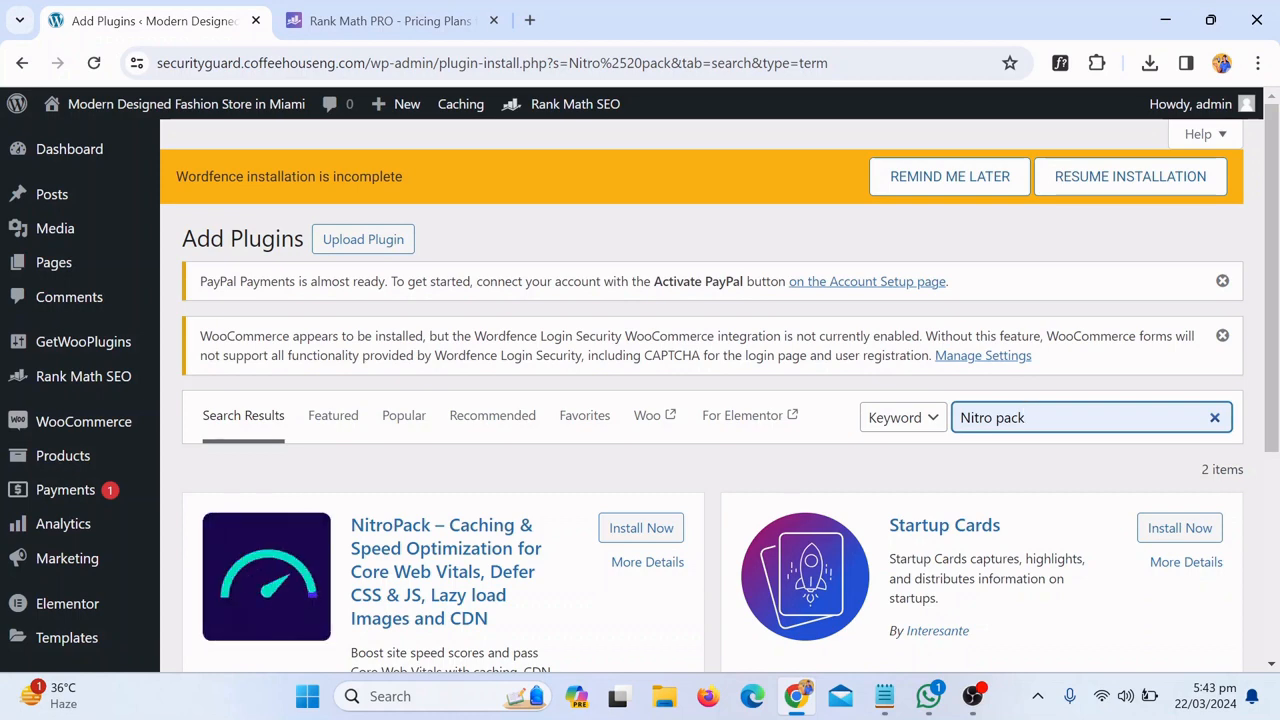
# Install NitroPack – Caching & Speed Optimization from the results and activate it
pyautogui.moveTo(1275, 380); pyautogui.dragTo(1279, 488)
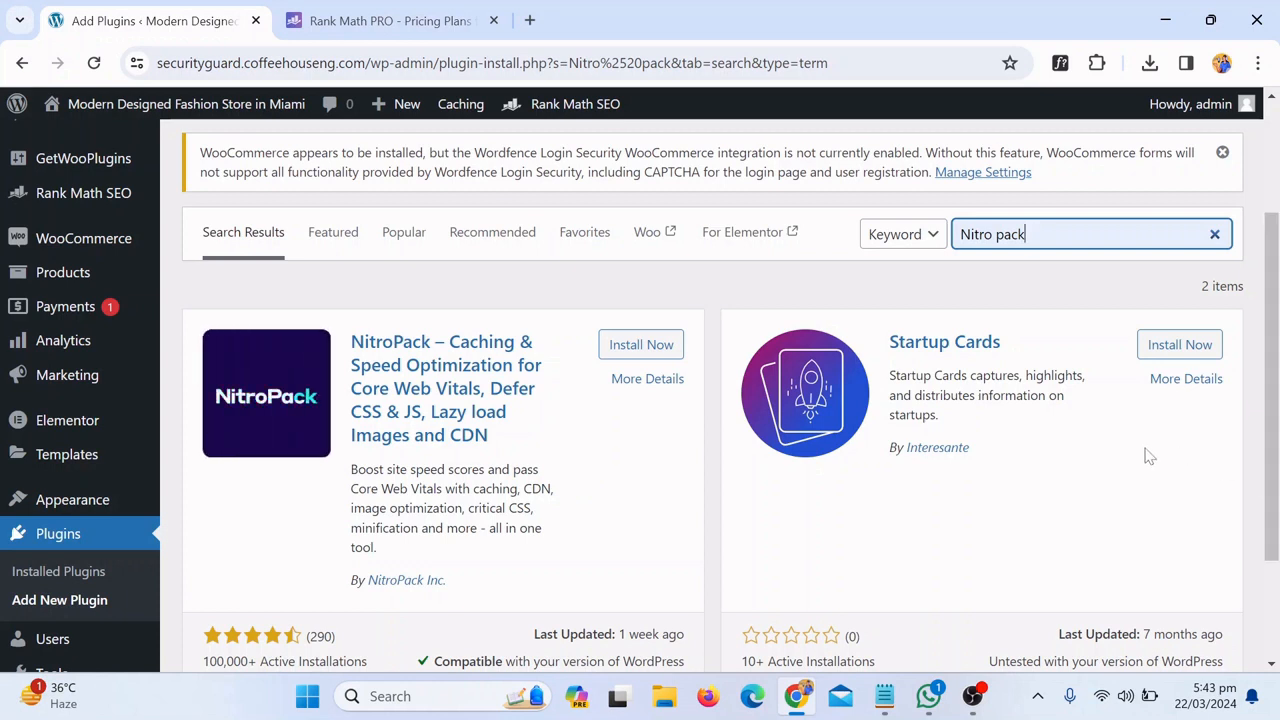
pyautogui.click(640, 350)
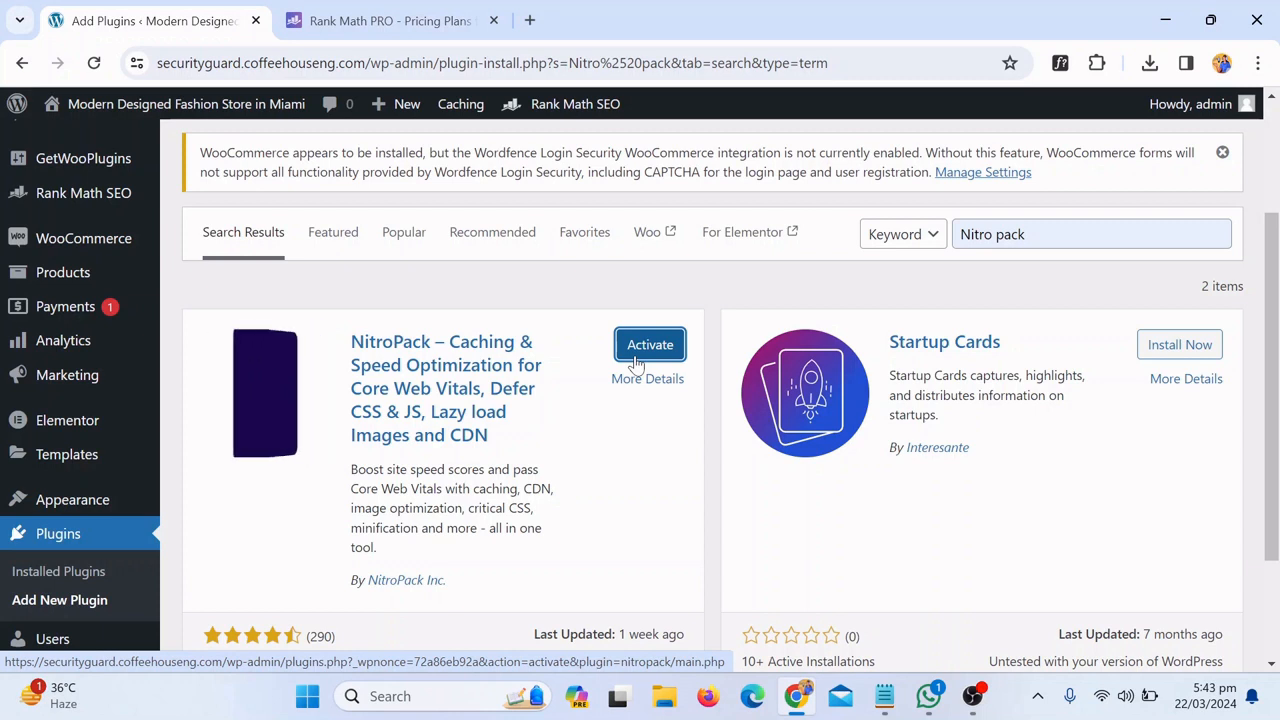
pyautogui.click(650, 345)
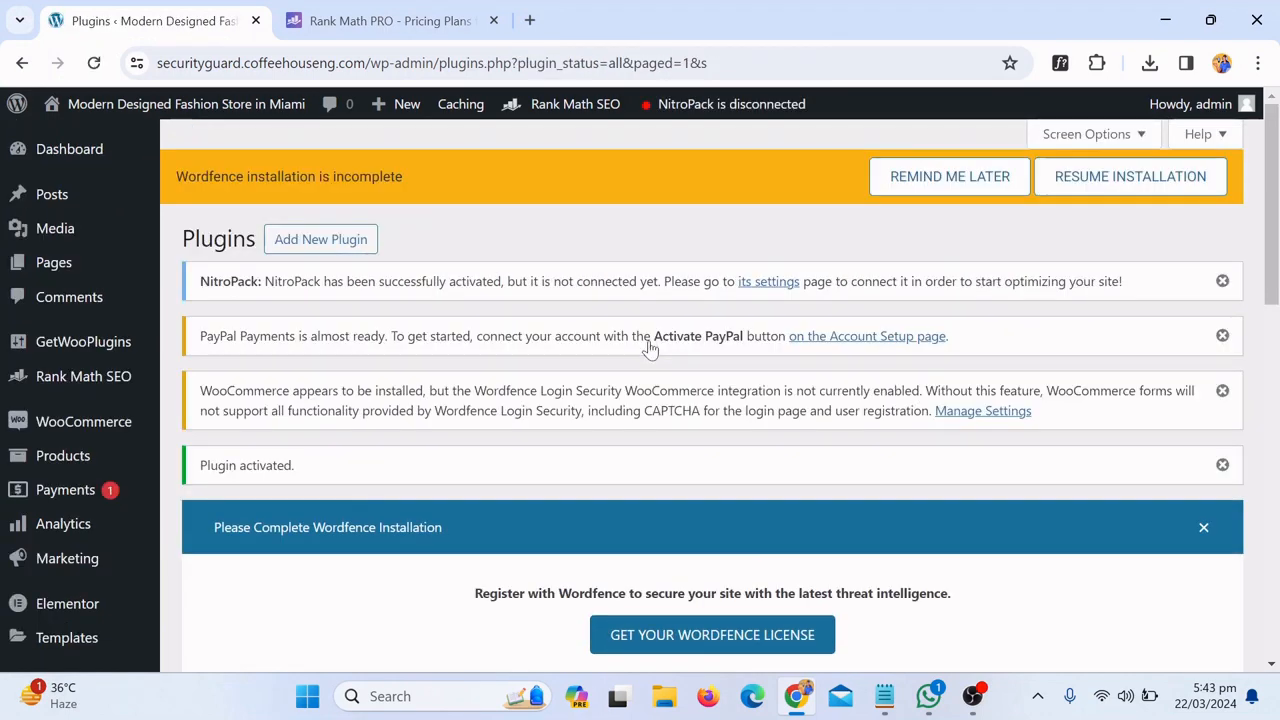
# Go to NitroPack Options under Settings in the admin sidebar
pyautogui.moveTo(1272, 200); pyautogui.dragTo(1276, 540)
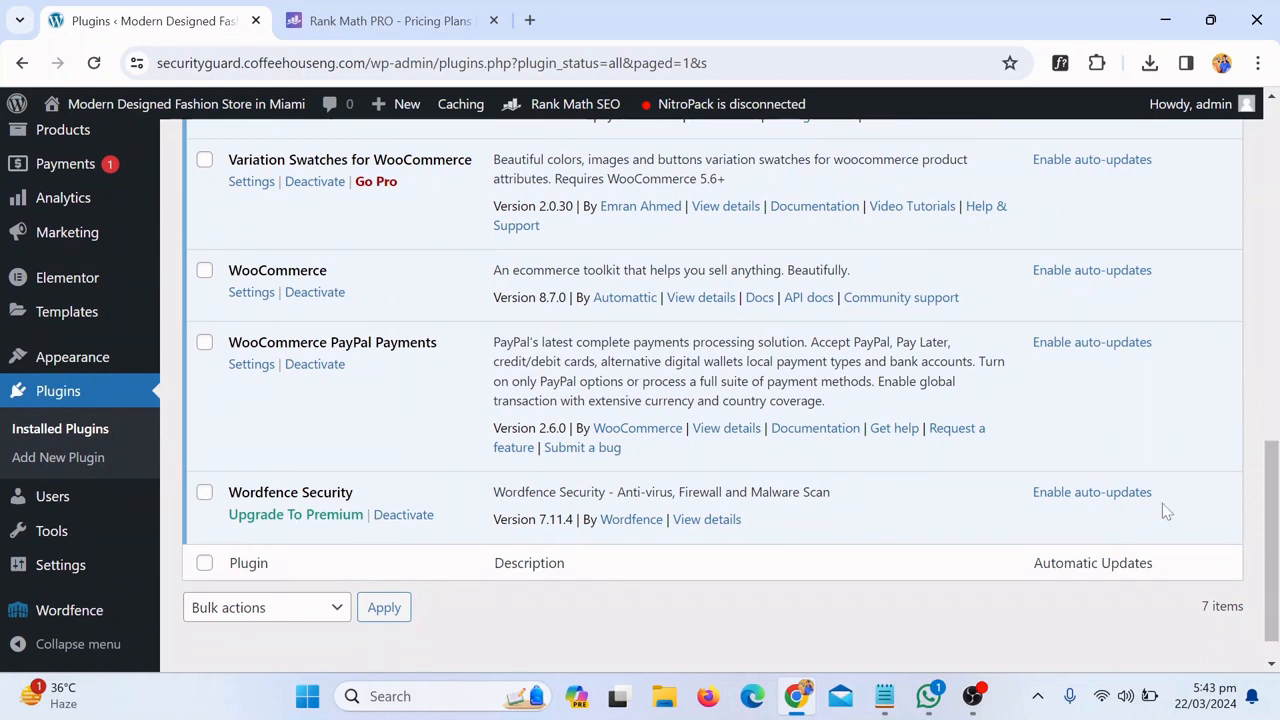
pyautogui.moveTo(1279, 519); pyautogui.dragTo(1279, 597)
pyautogui.moveTo(103, 581)
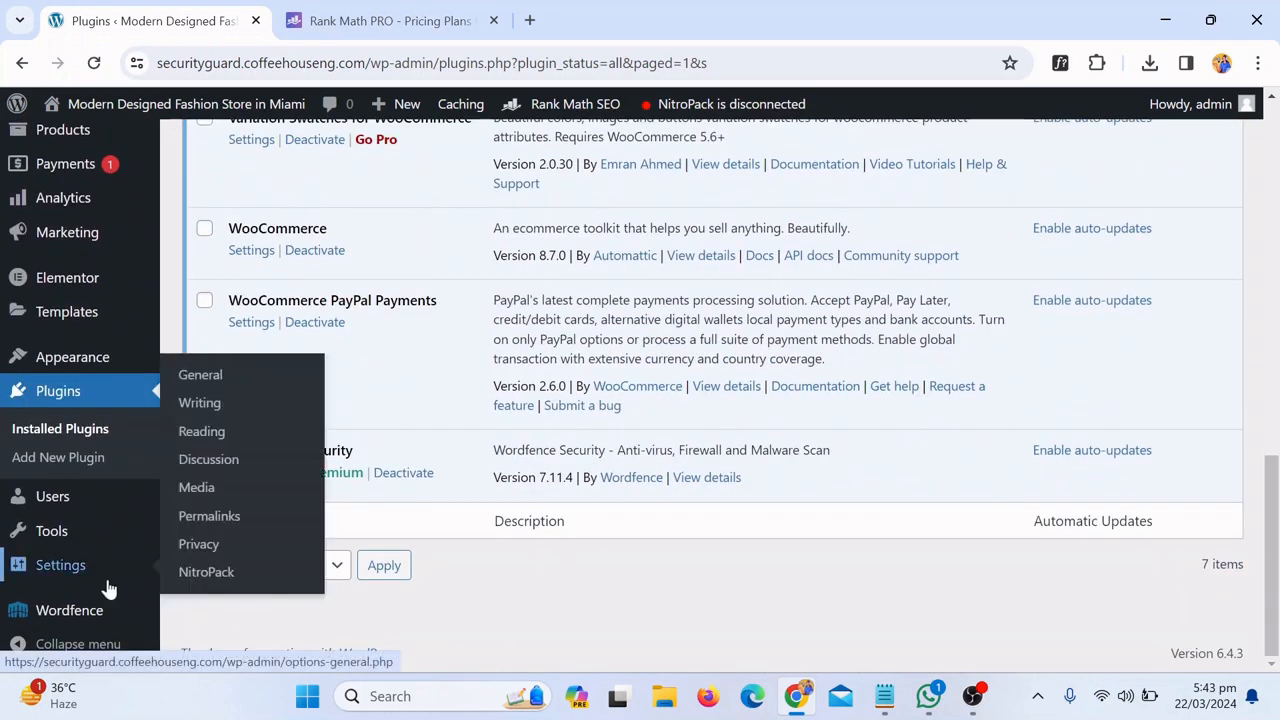
pyautogui.click(227, 584)
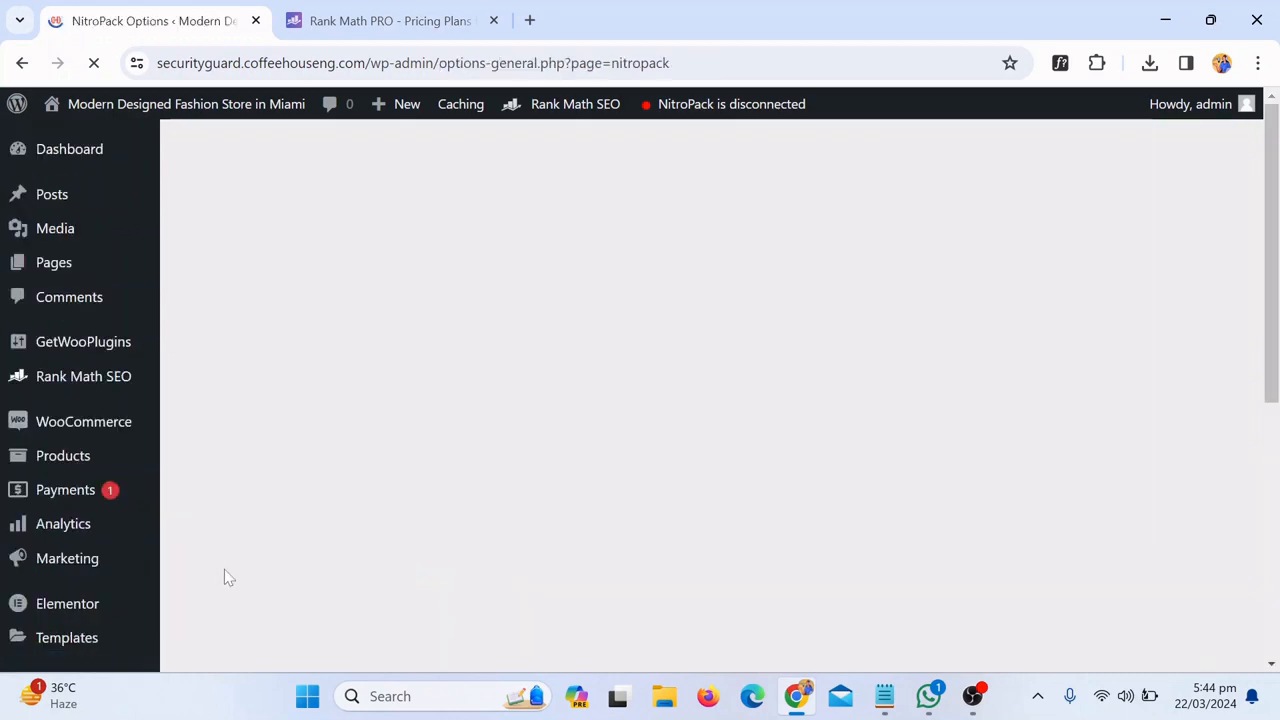
# Launch Connect to NitroPack to bring up the email sign-in popup
pyautogui.scroll(-2, 1232, 266)
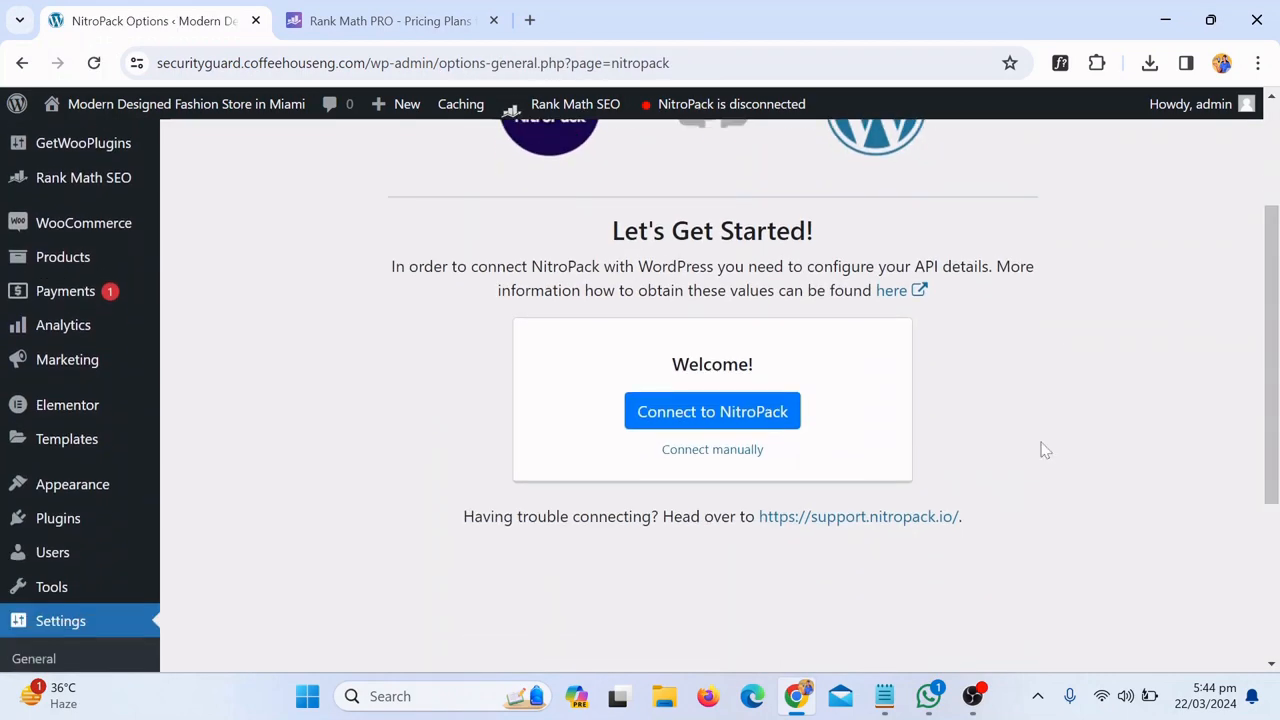
pyautogui.click(758, 424)
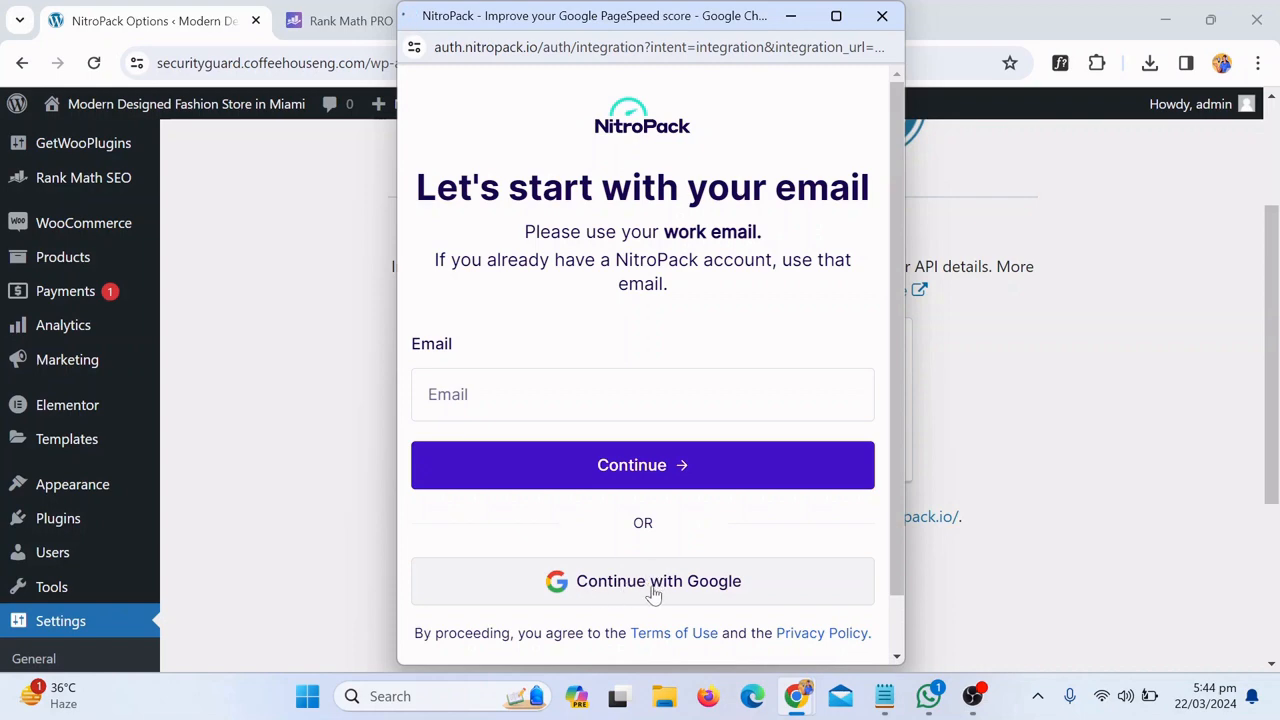
# Sign in to NitroPack with Google using the fourth account and allow access to nitropack.io
pyautogui.click(655, 592)
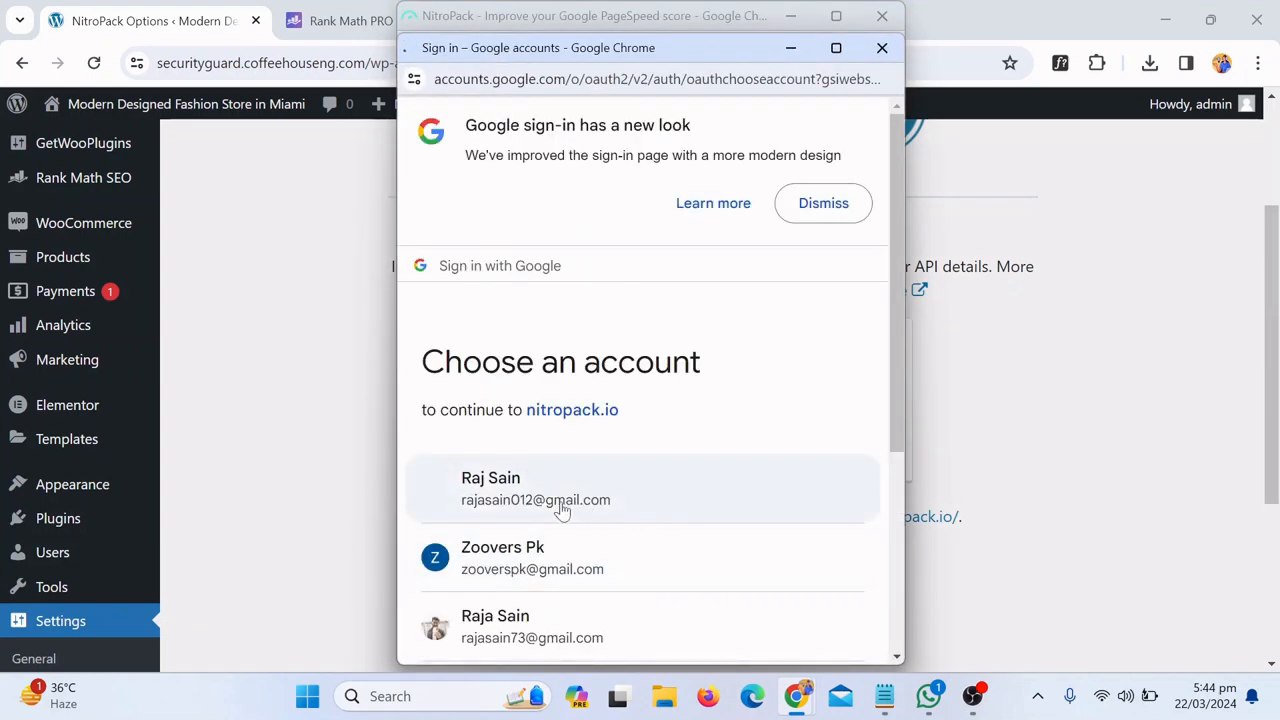
pyautogui.scroll(-2, 600, 580)
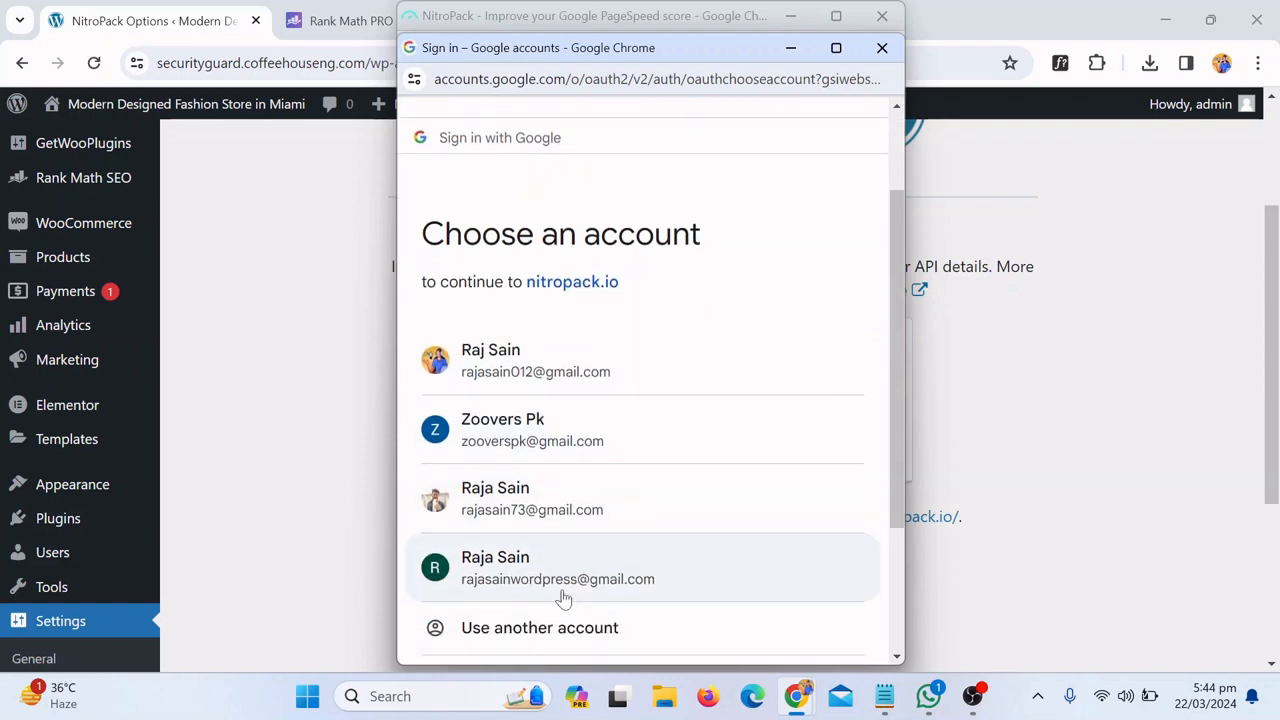
pyautogui.click(565, 598)
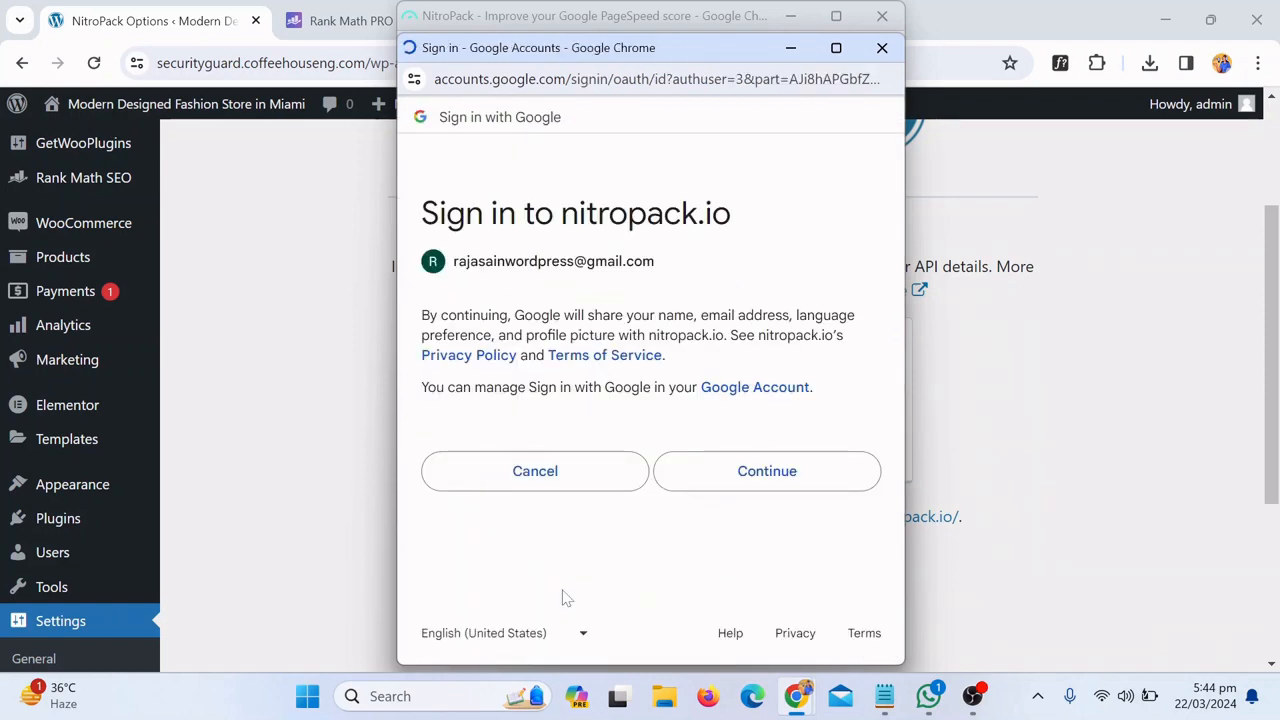
pyautogui.click(733, 630)
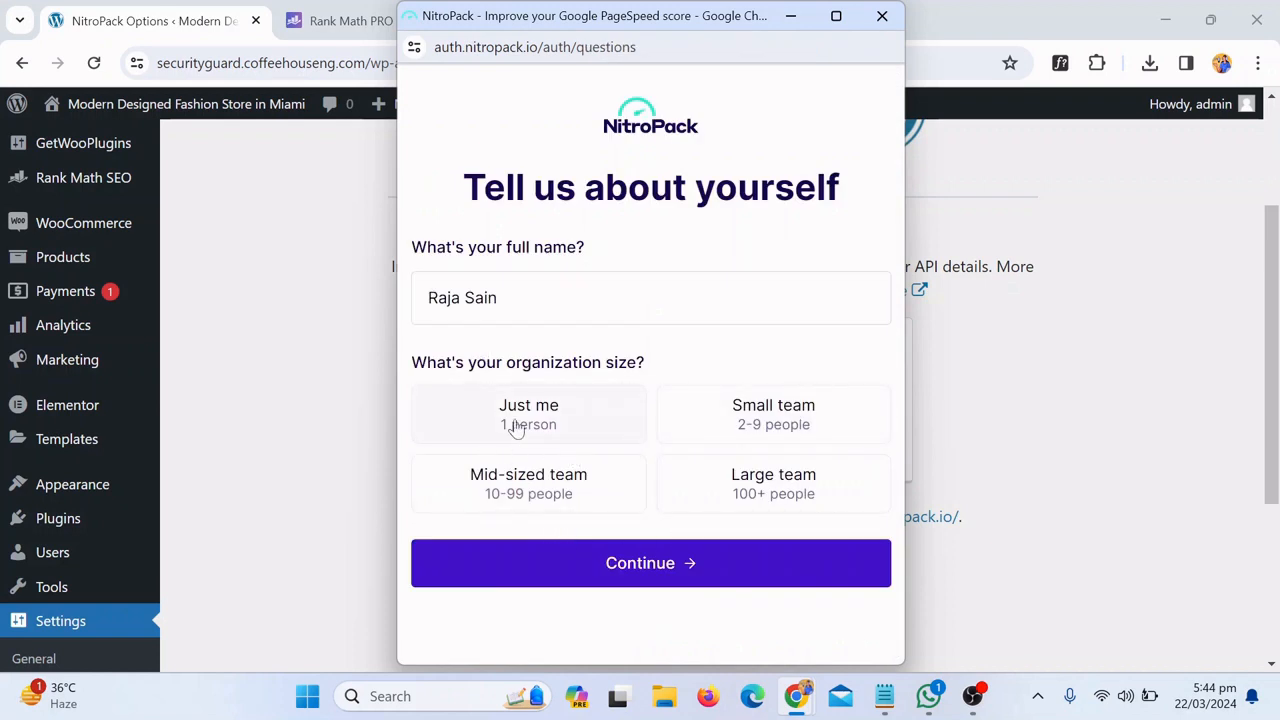
# Set organization size to Just me and background to Business, then submit the profile
pyautogui.click(634, 563)
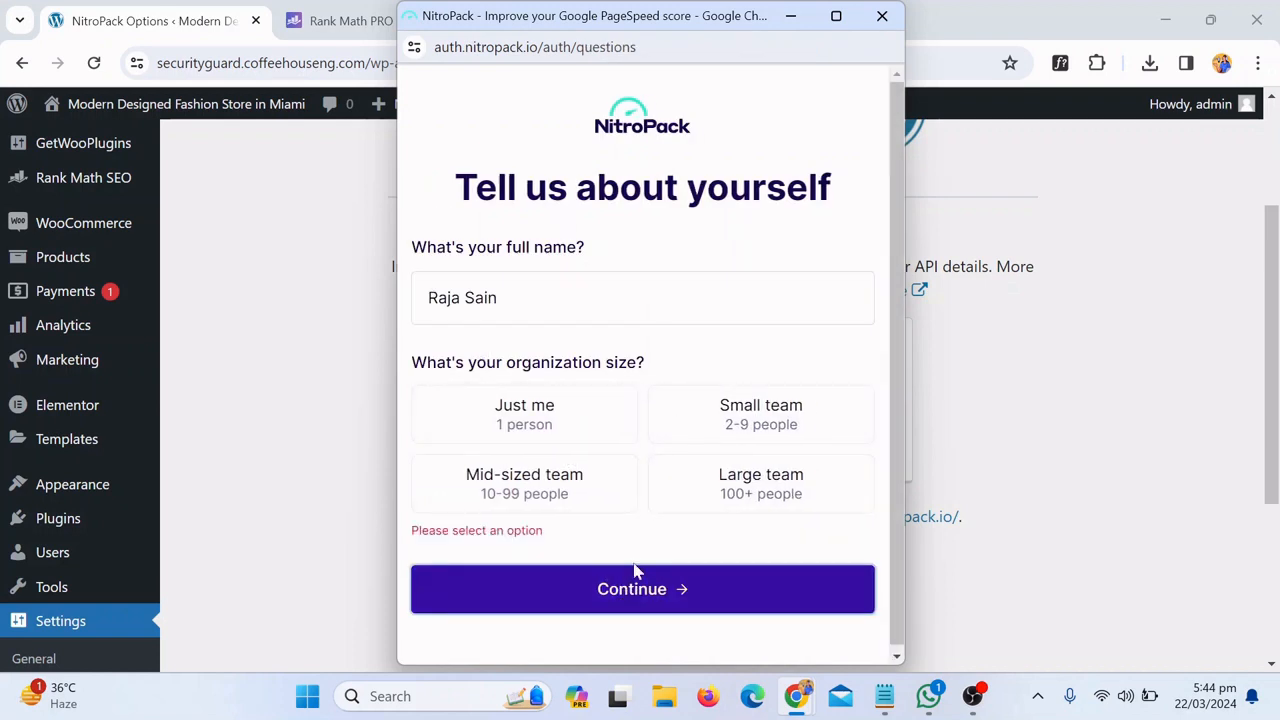
pyautogui.click(525, 432)
pyautogui.scroll(-2, 732, 546)
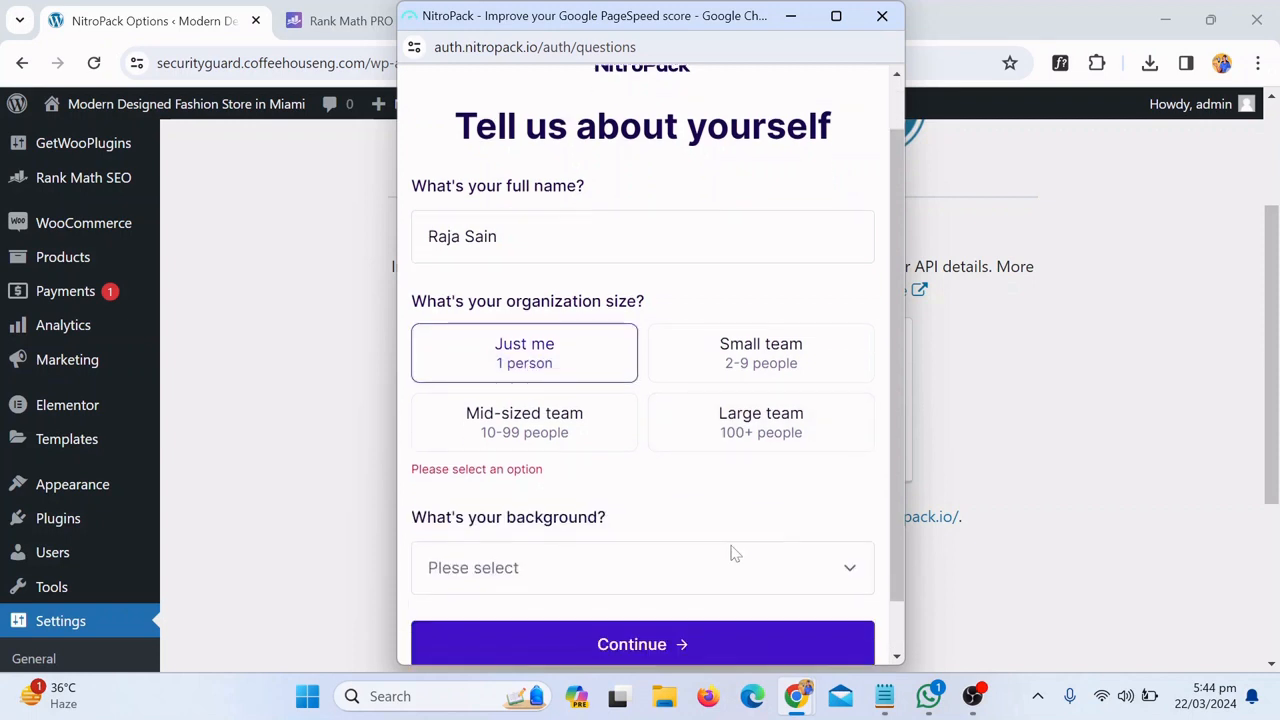
pyautogui.click(677, 514)
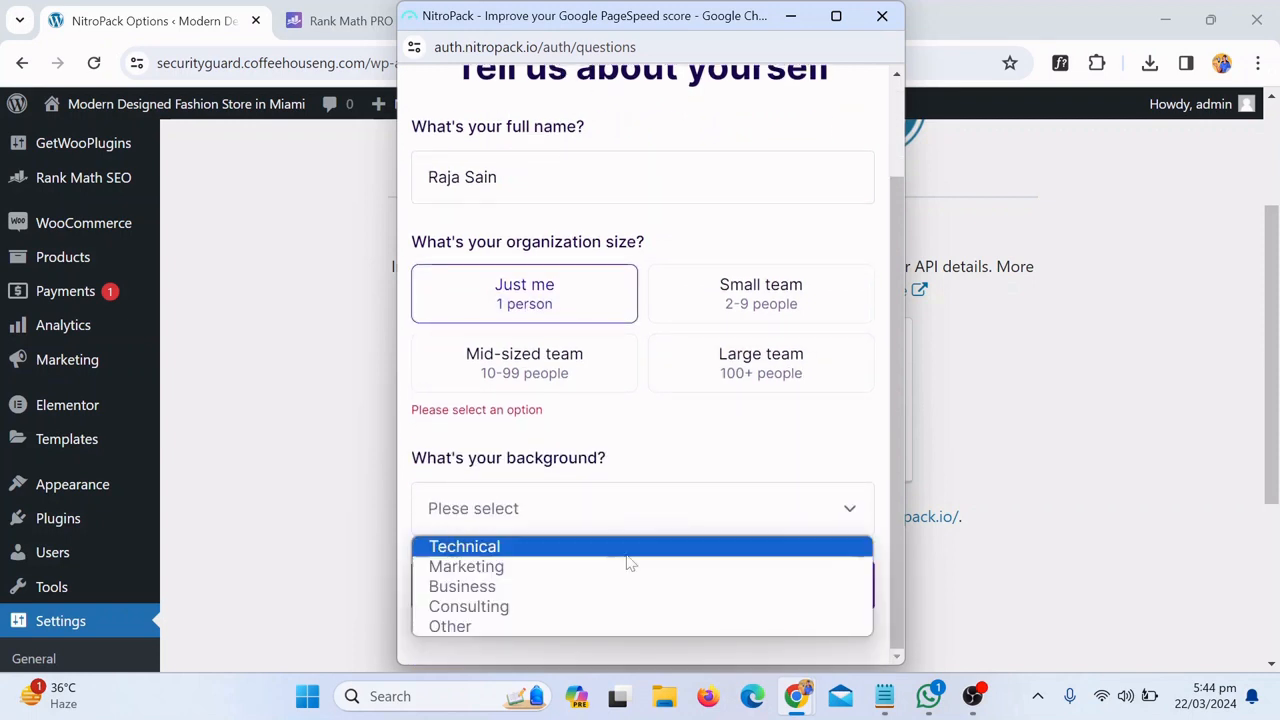
pyautogui.click(580, 590)
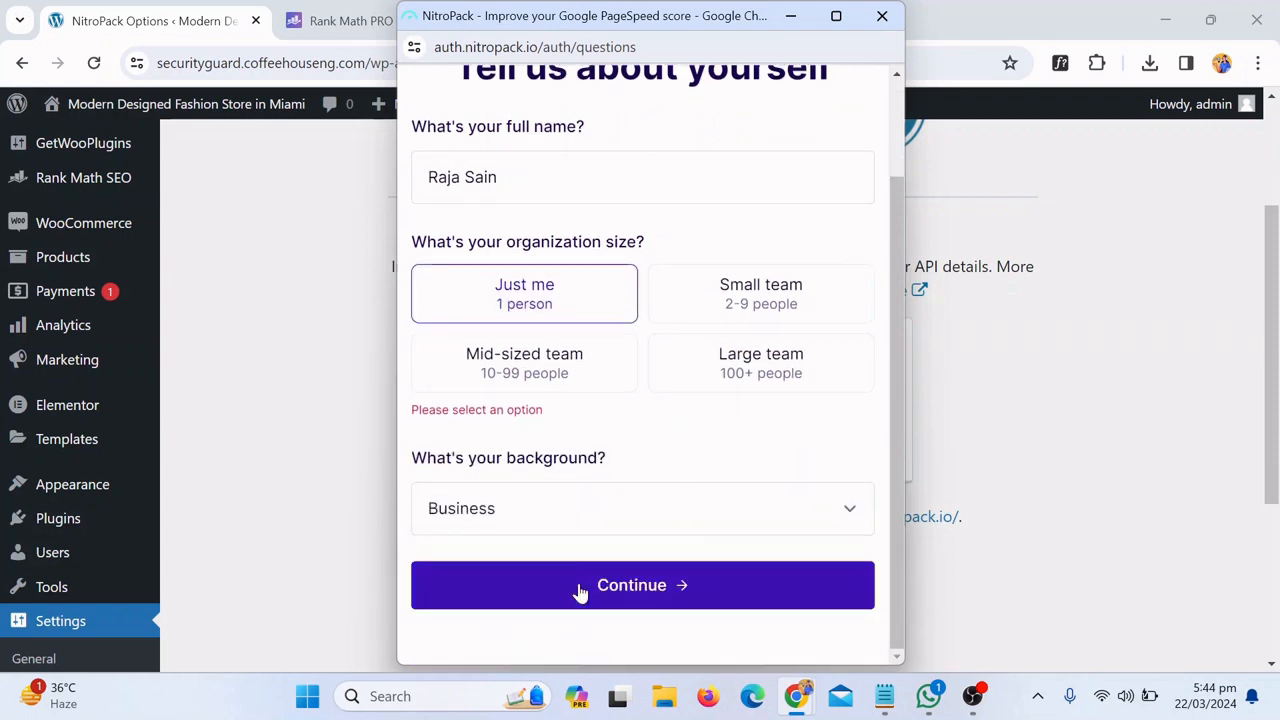
pyautogui.doubleClick(757, 360)
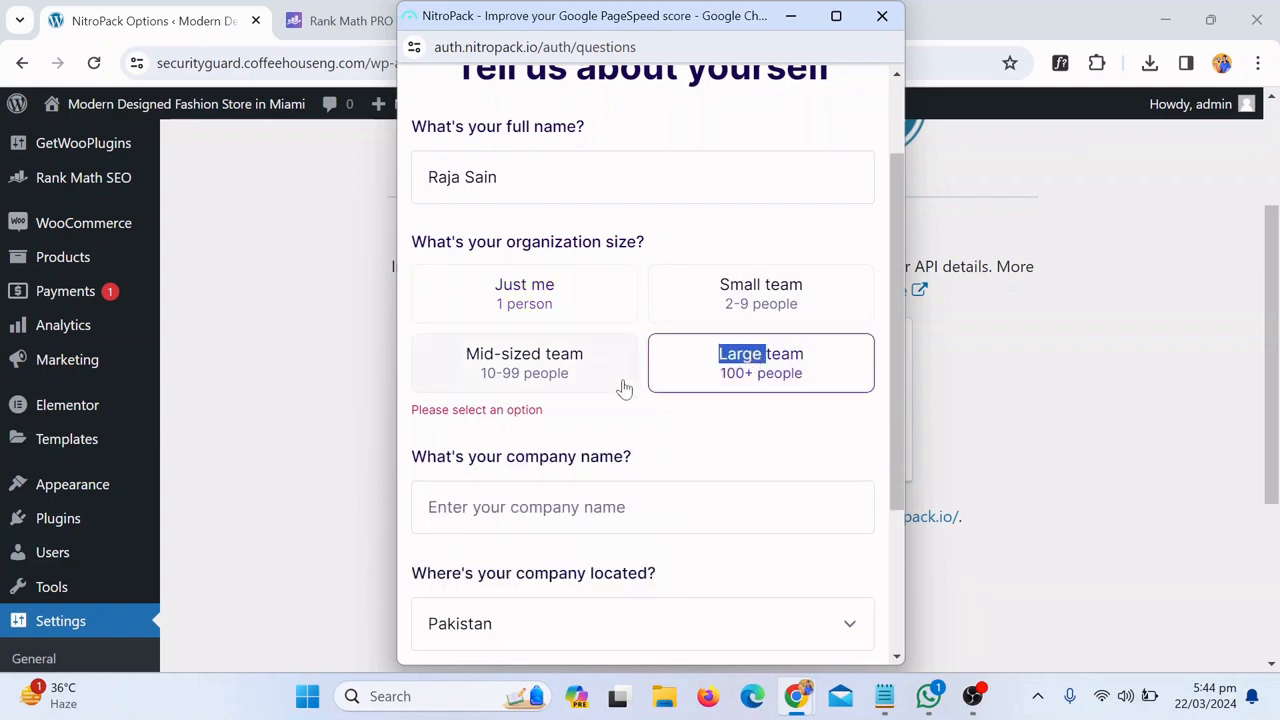
pyautogui.click(772, 385)
pyautogui.click(557, 312)
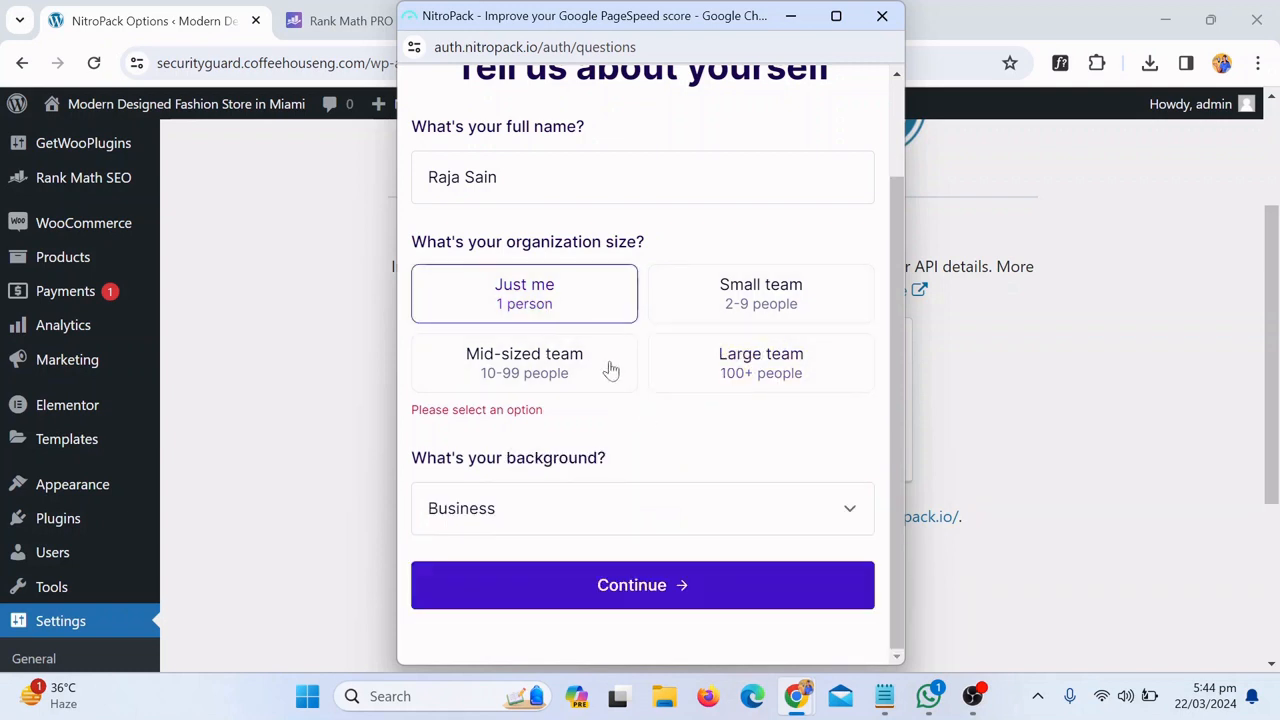
pyautogui.click(645, 585)
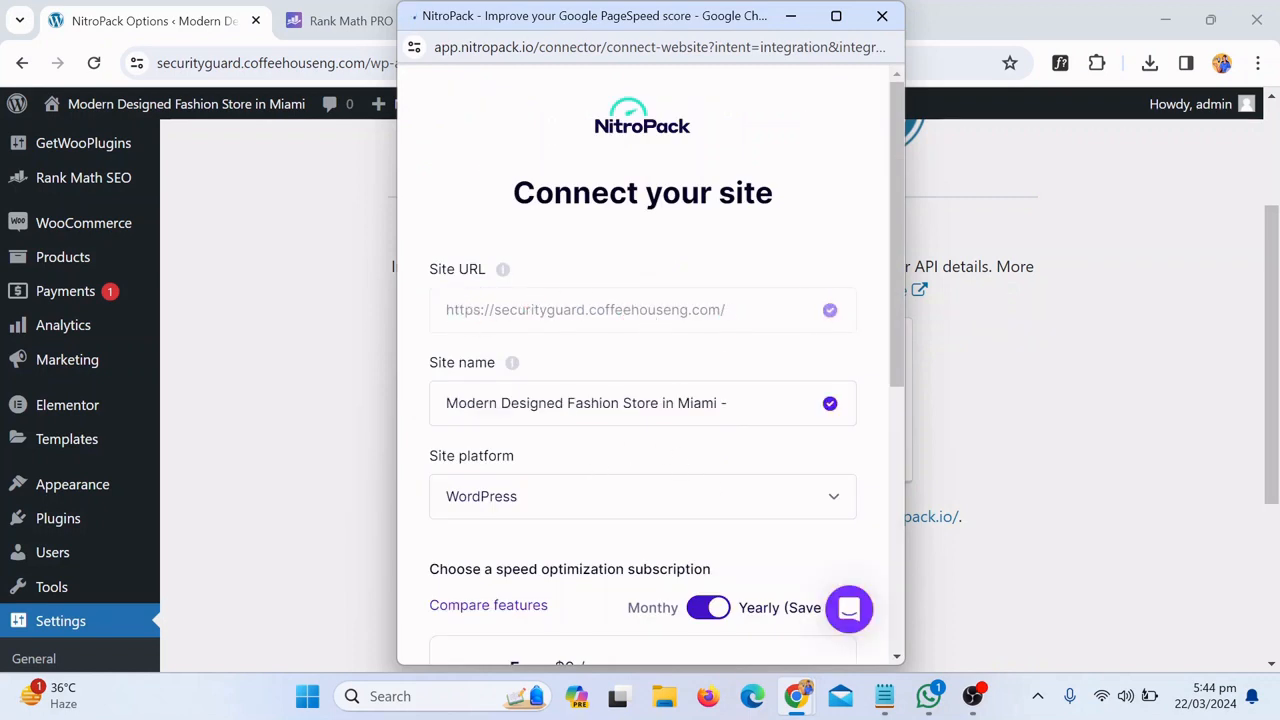
# Select the Free plan and add it as the store site's subscription
pyautogui.scroll(-2, 673, 469)
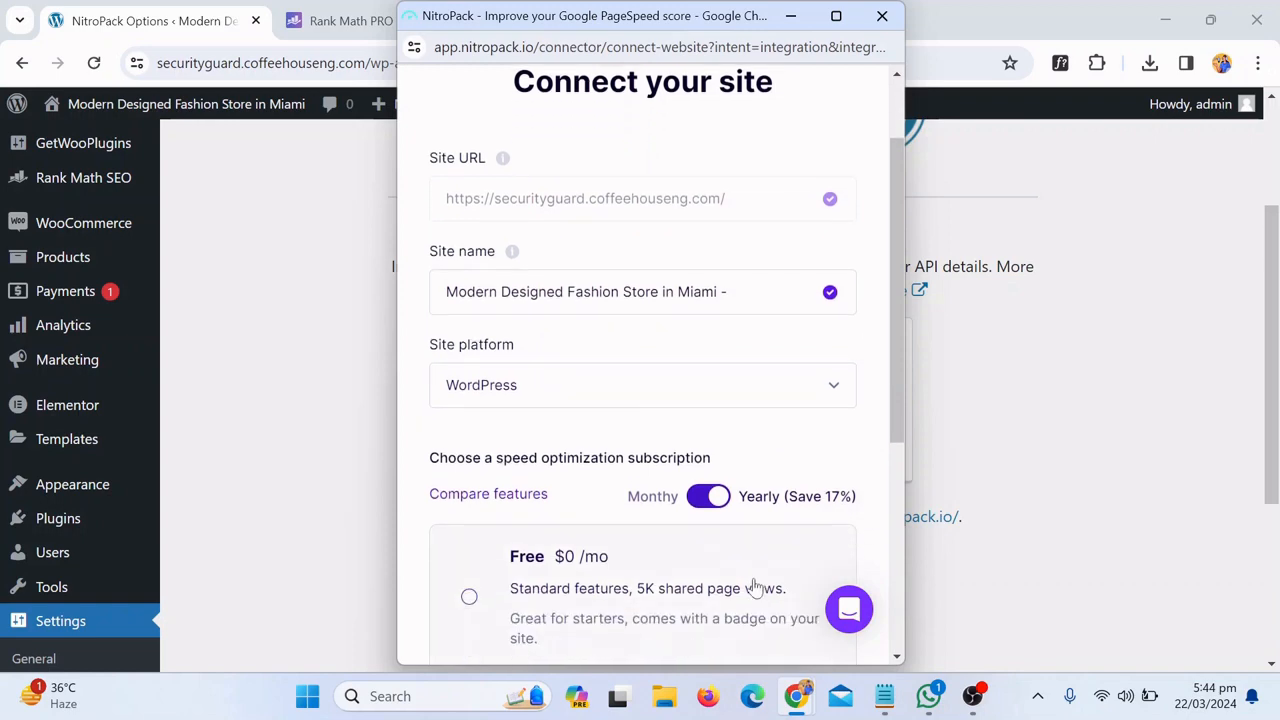
pyautogui.scroll(-1, 606, 590)
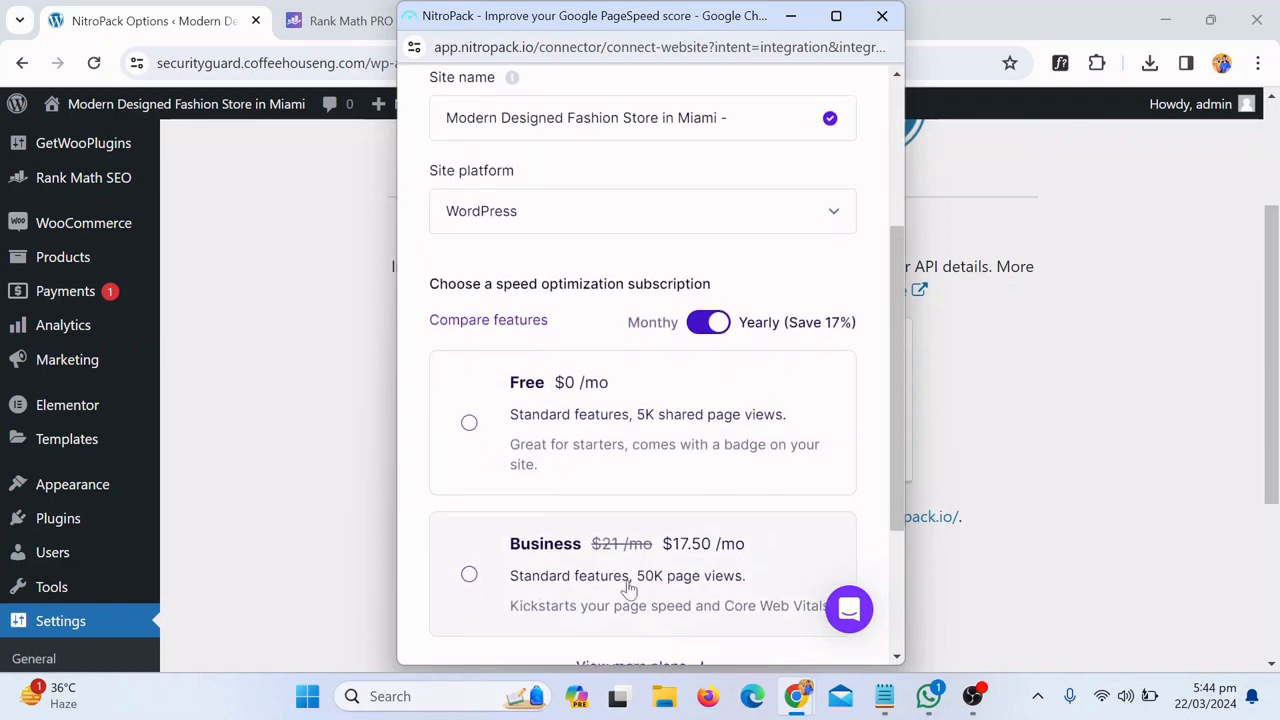
pyautogui.scroll(1, 600, 470)
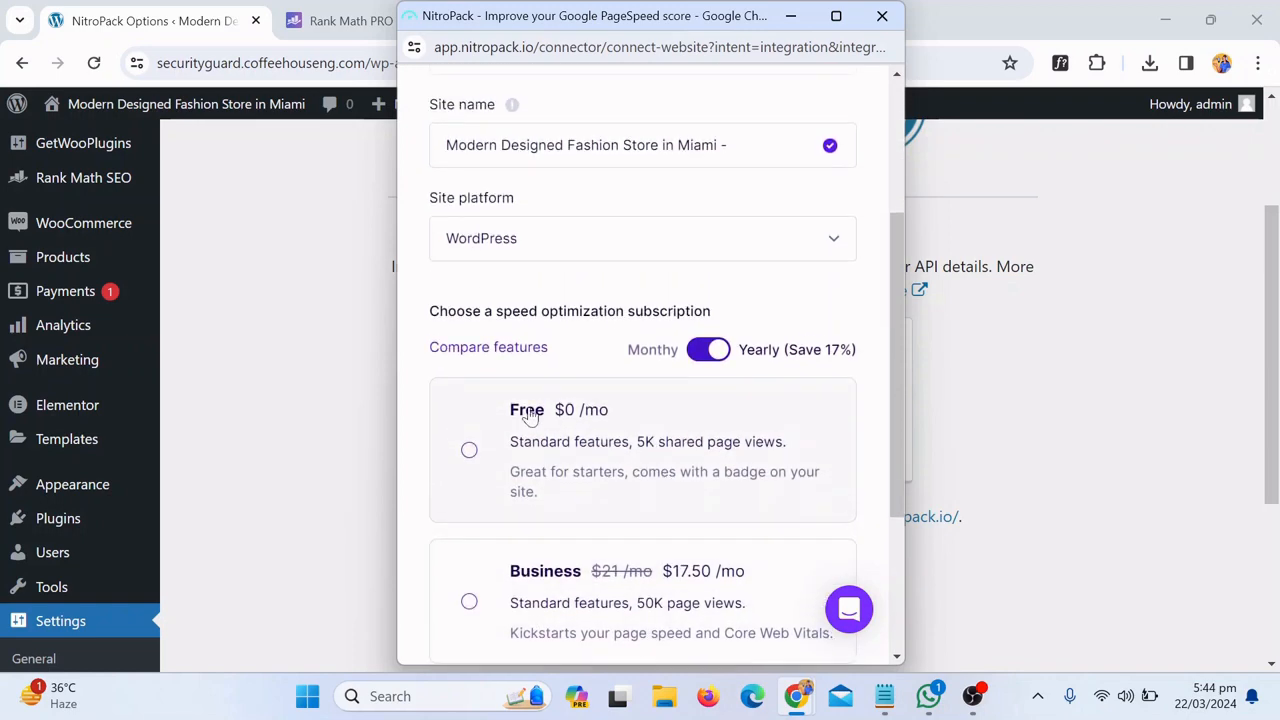
pyautogui.click(468, 452)
pyautogui.scroll(-3, 706, 500)
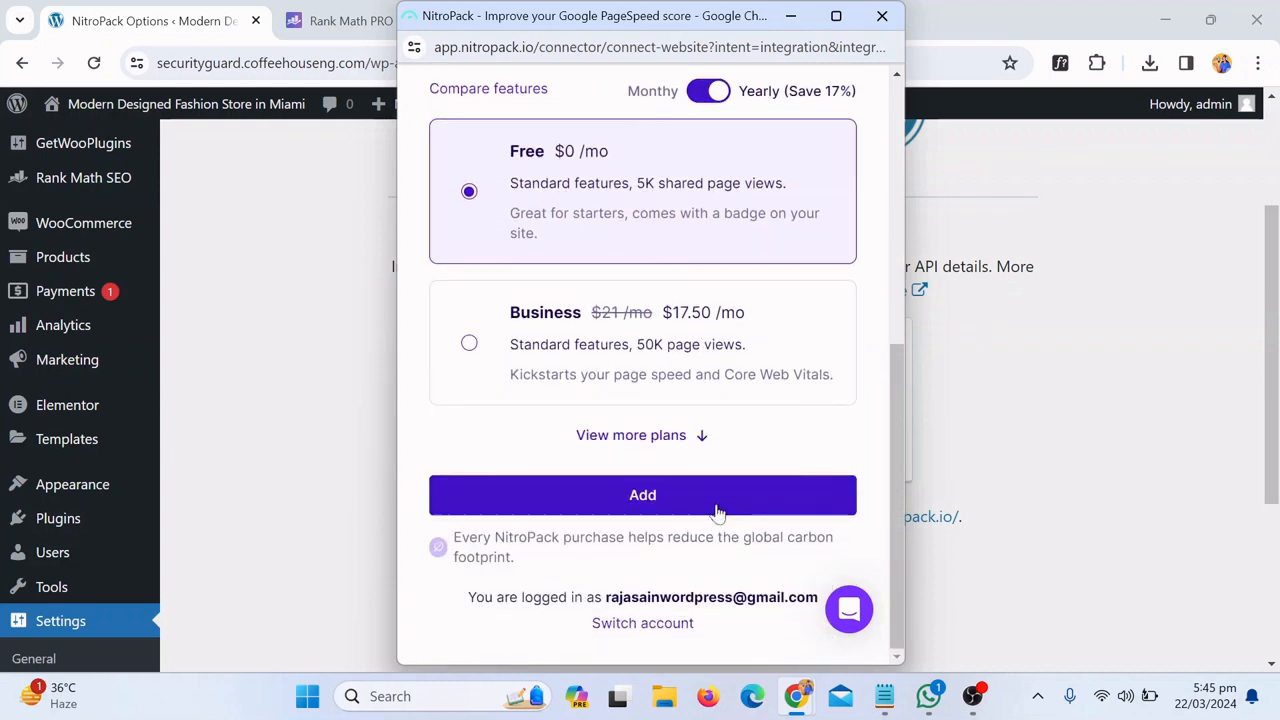
pyautogui.click(668, 498)
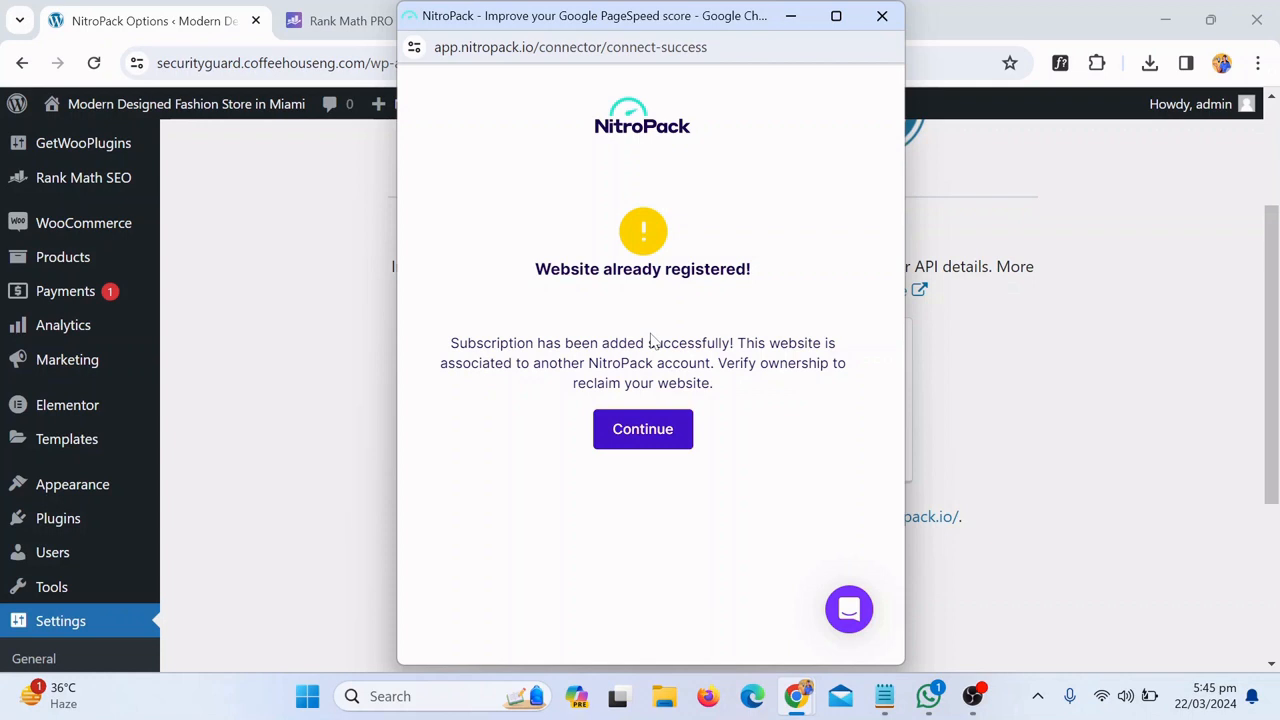
# Continue to the reclaim options page, review it, then close the NitroPack popup
pyautogui.click(649, 449)
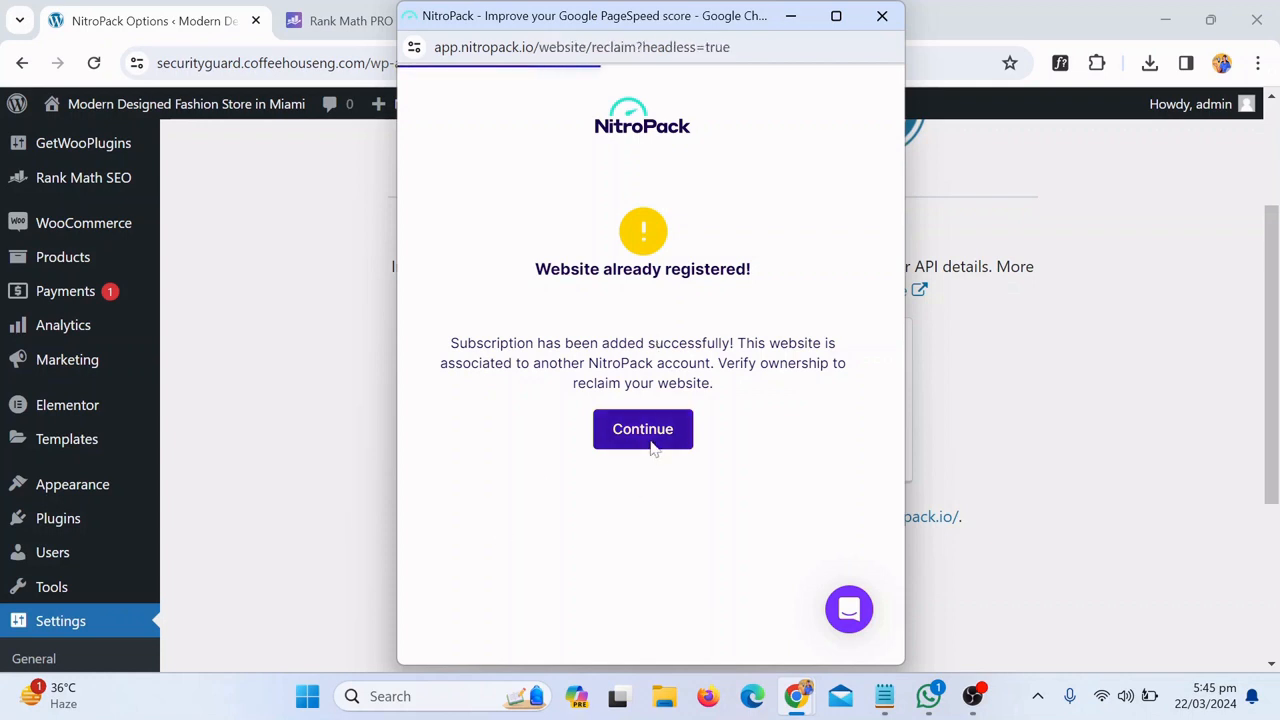
pyautogui.scroll(-3, 770, 472)
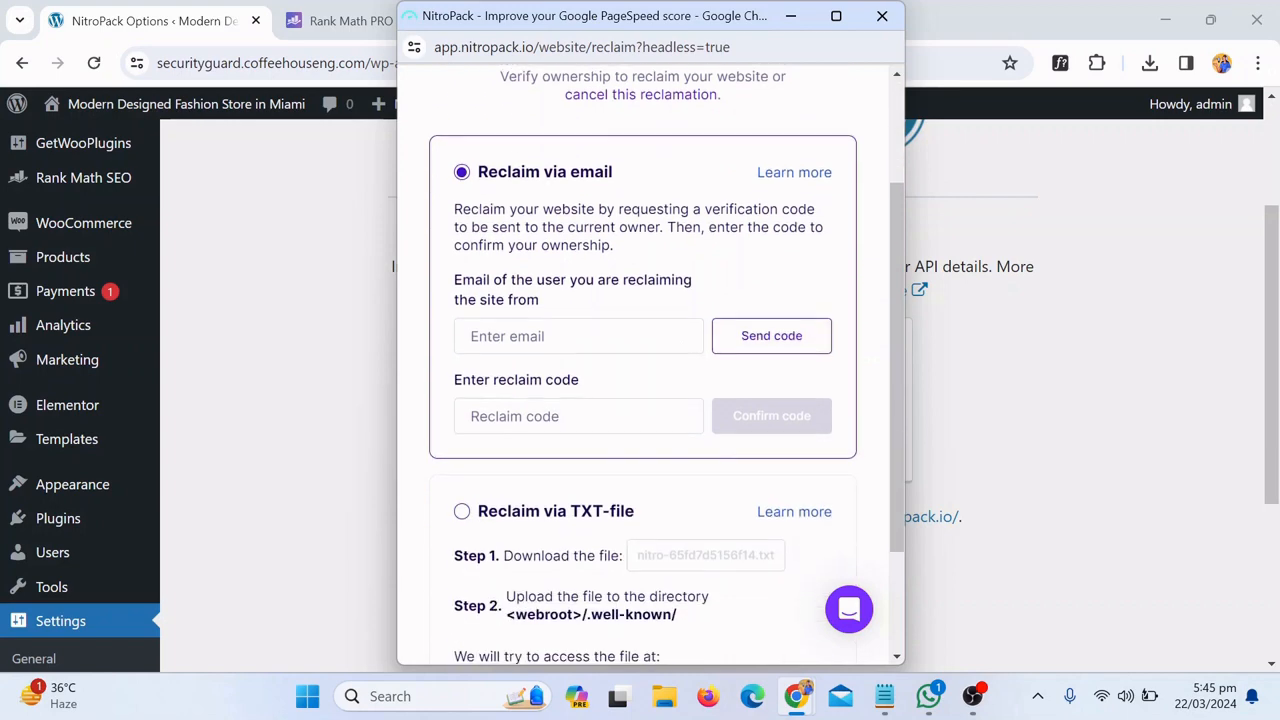
pyautogui.scroll(3, 750, 345)
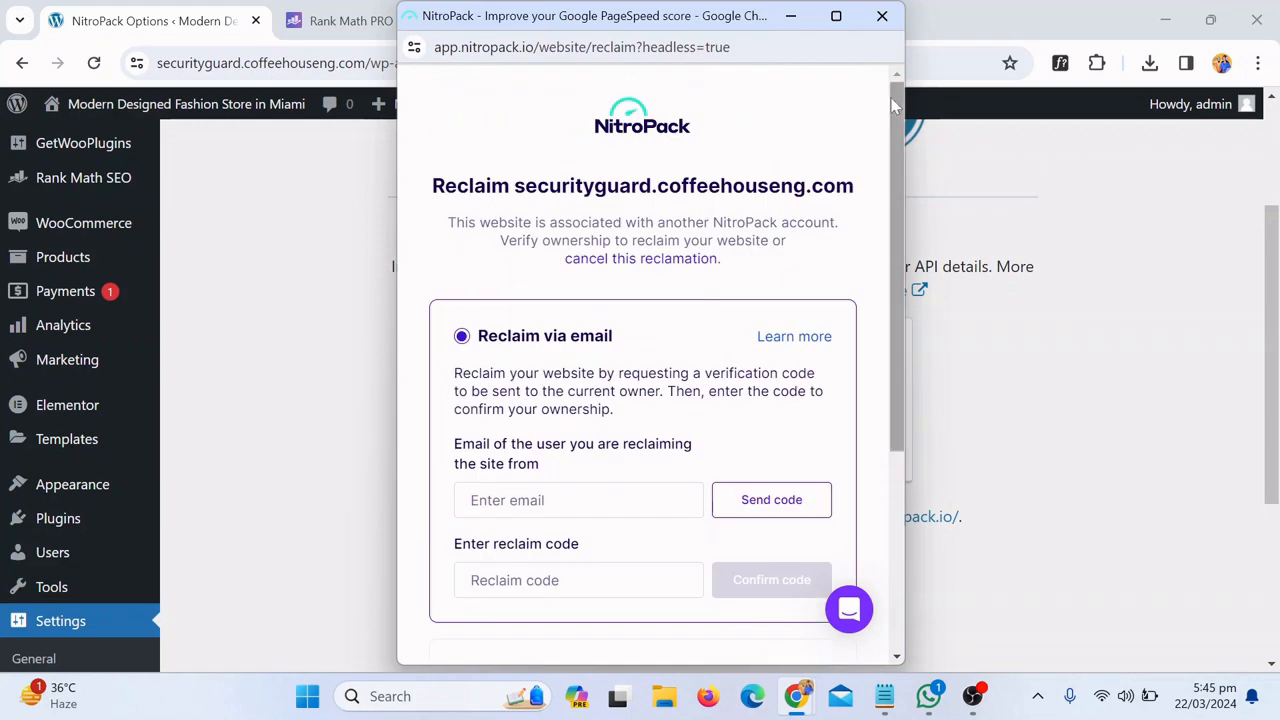
pyautogui.click(882, 16)
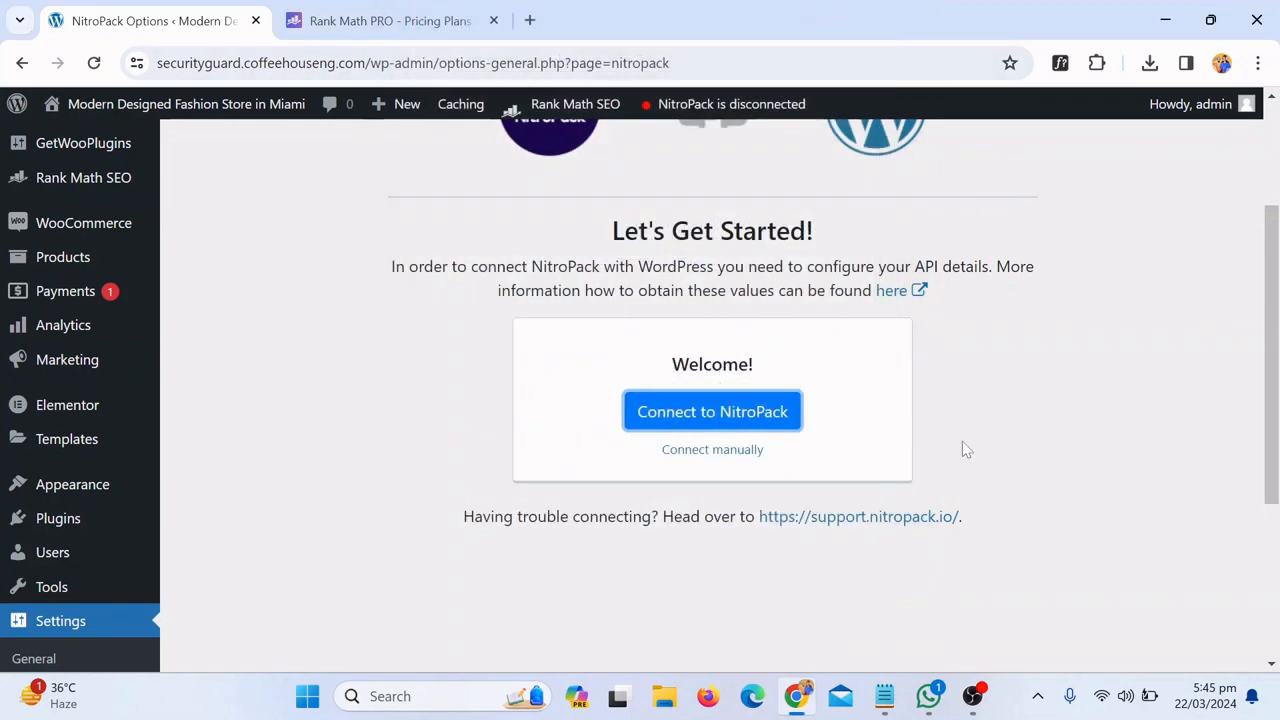
pyautogui.scroll(2, 962, 441)
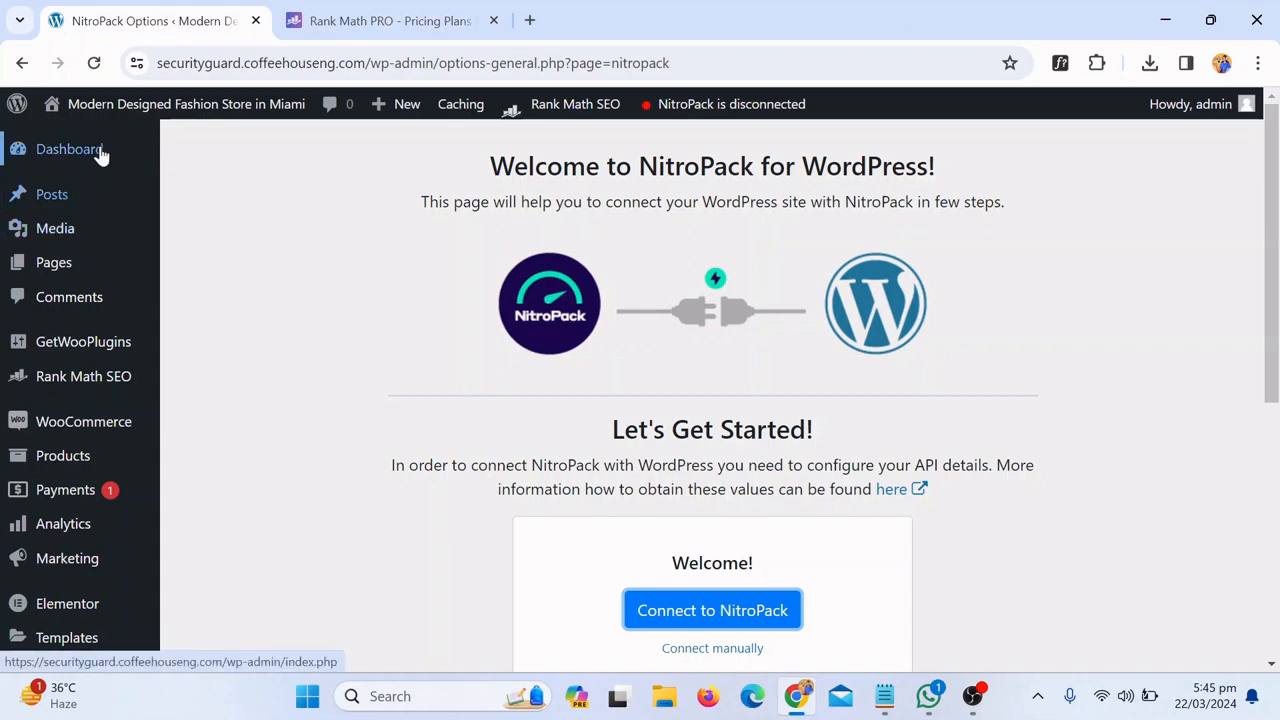
# Go to the Dashboard and resume the incomplete Wordfence installation from its notice
pyautogui.click(205, 162)
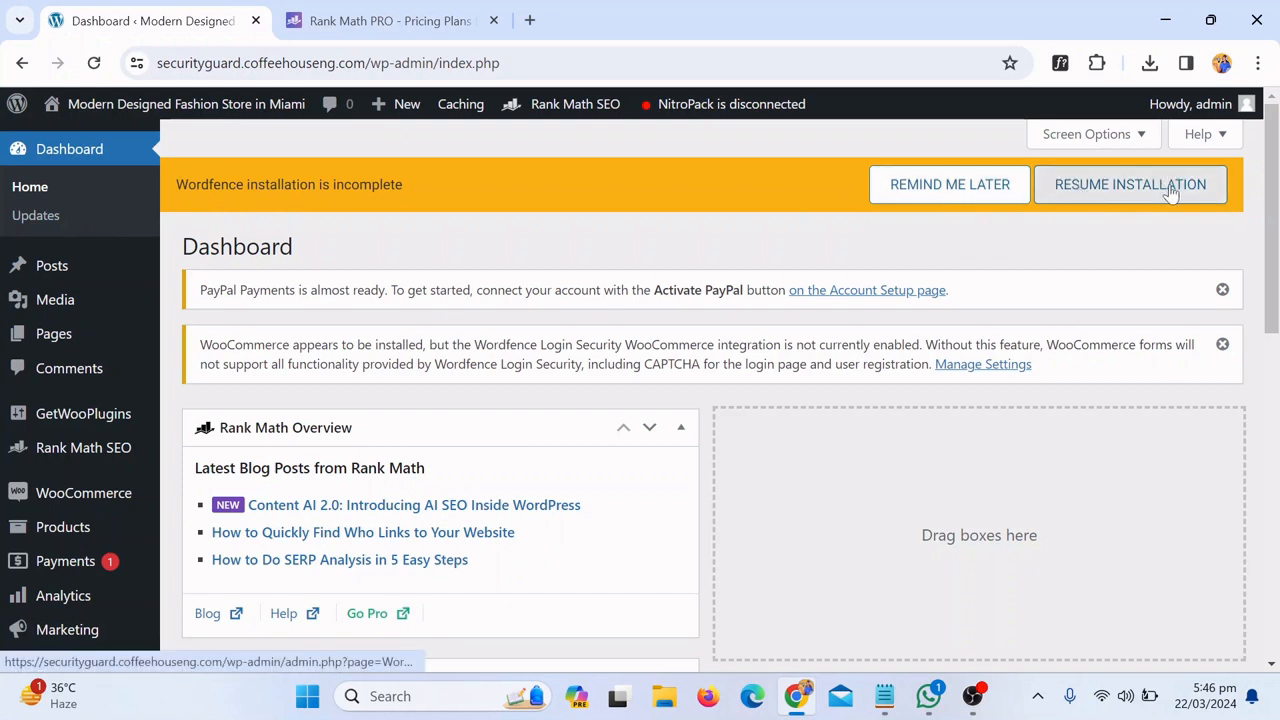
pyautogui.click(1127, 196)
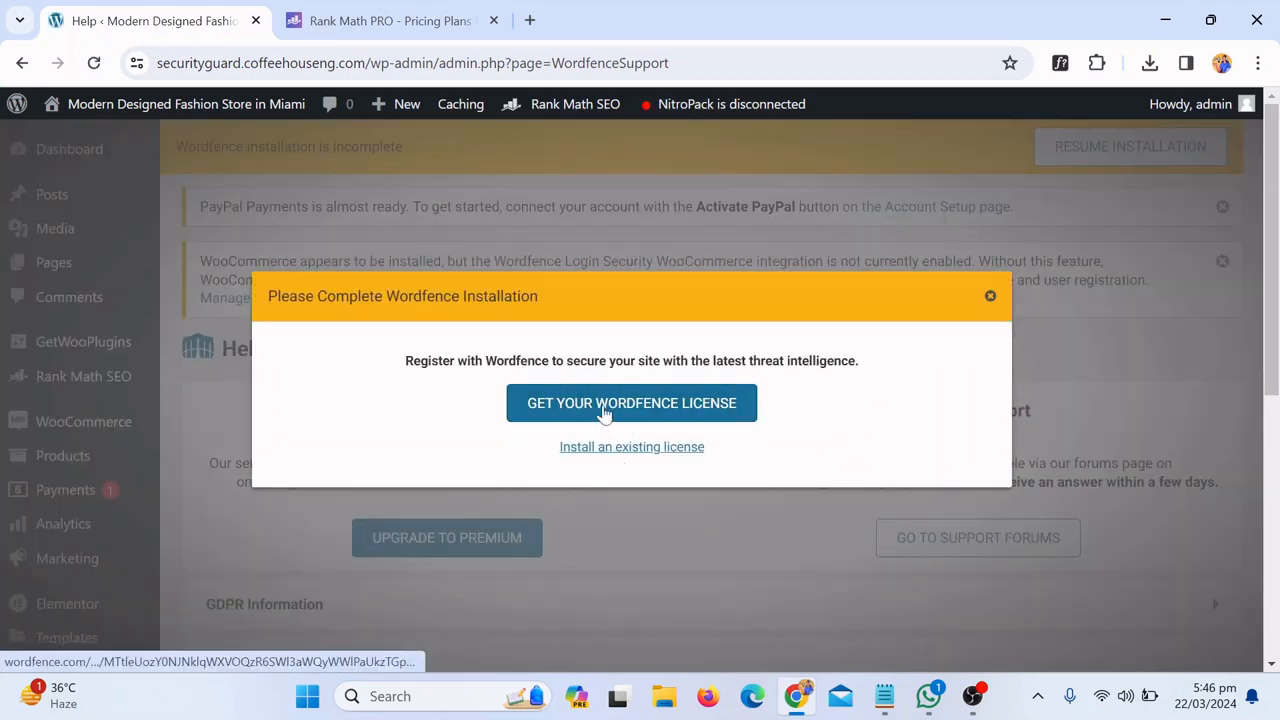
# Request a free Wordfence license, accepting the 30-day delayed protection
pyautogui.click(640, 403)
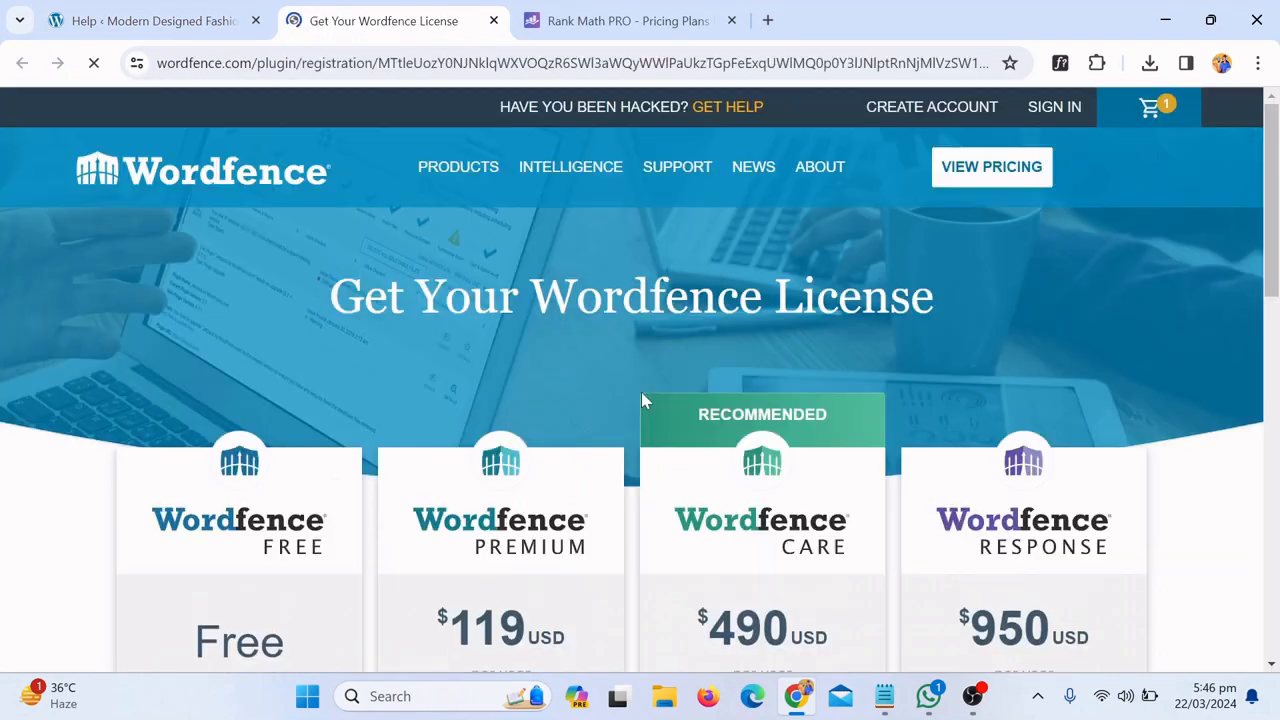
pyautogui.scroll(-3, 709, 371)
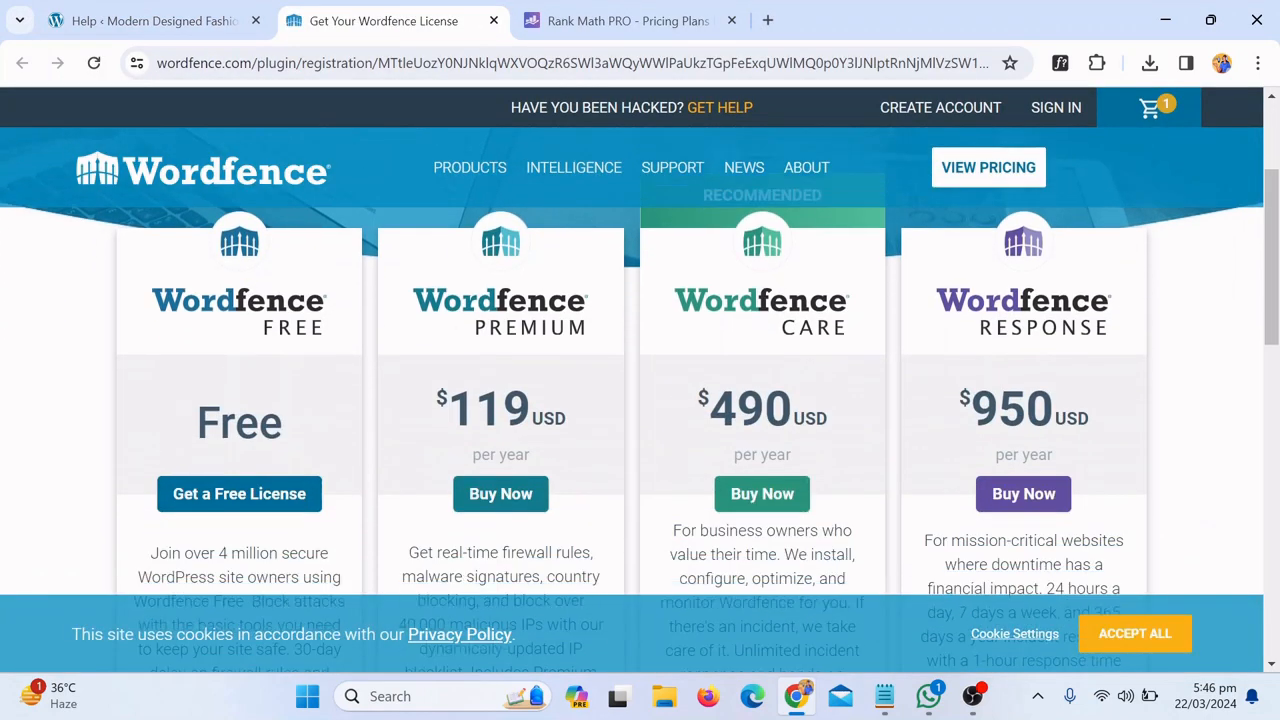
pyautogui.click(251, 466)
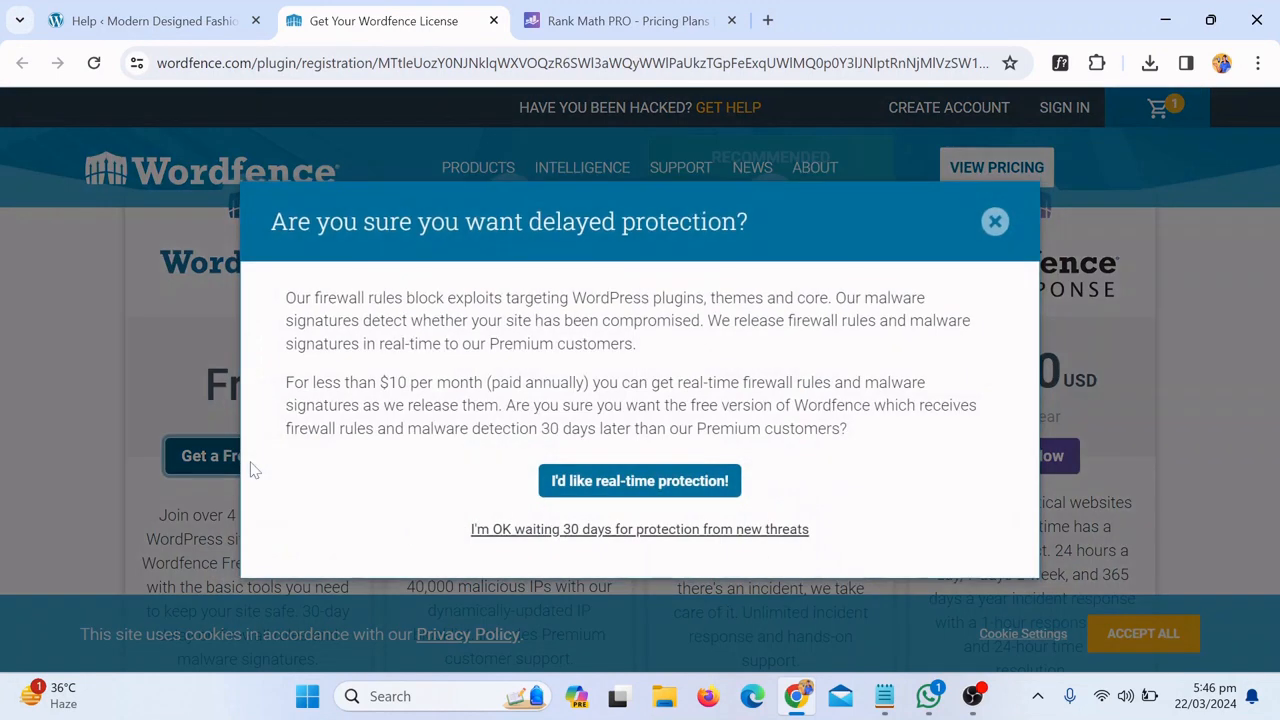
pyautogui.click(624, 536)
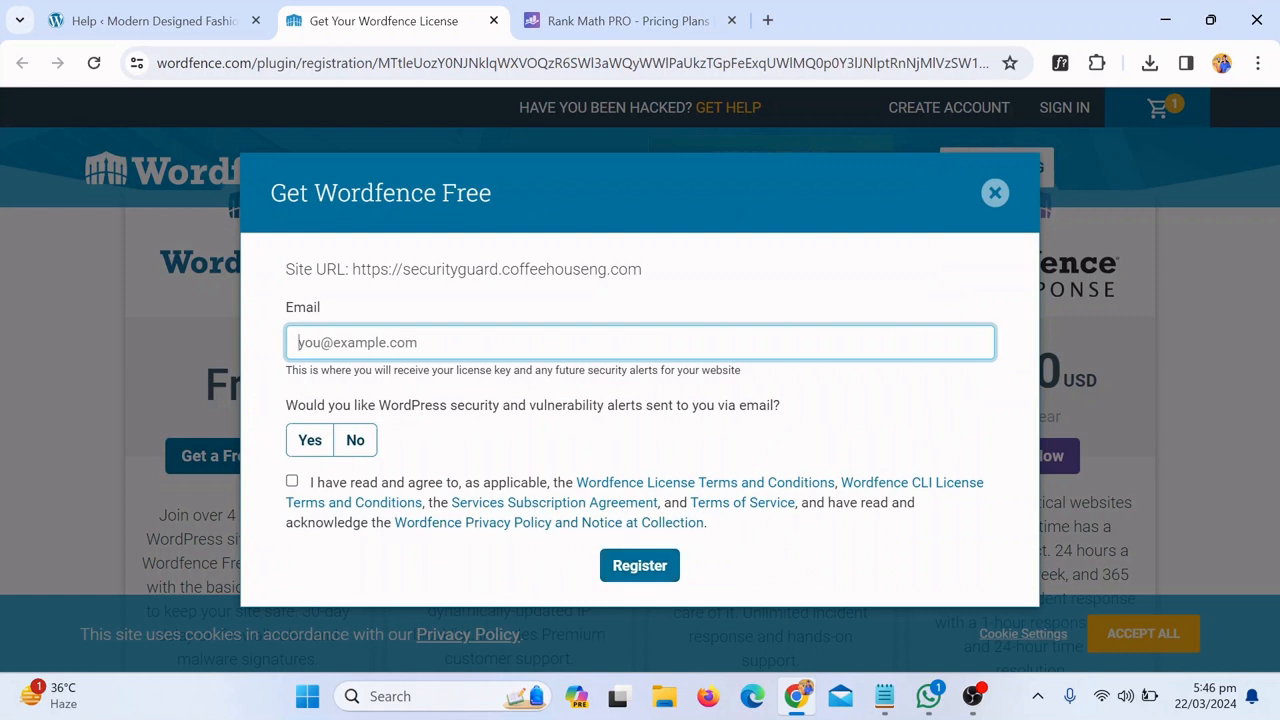
# Enter the registration email, decline email alerts, agree to the terms and register
pyautogui.click(450, 343)
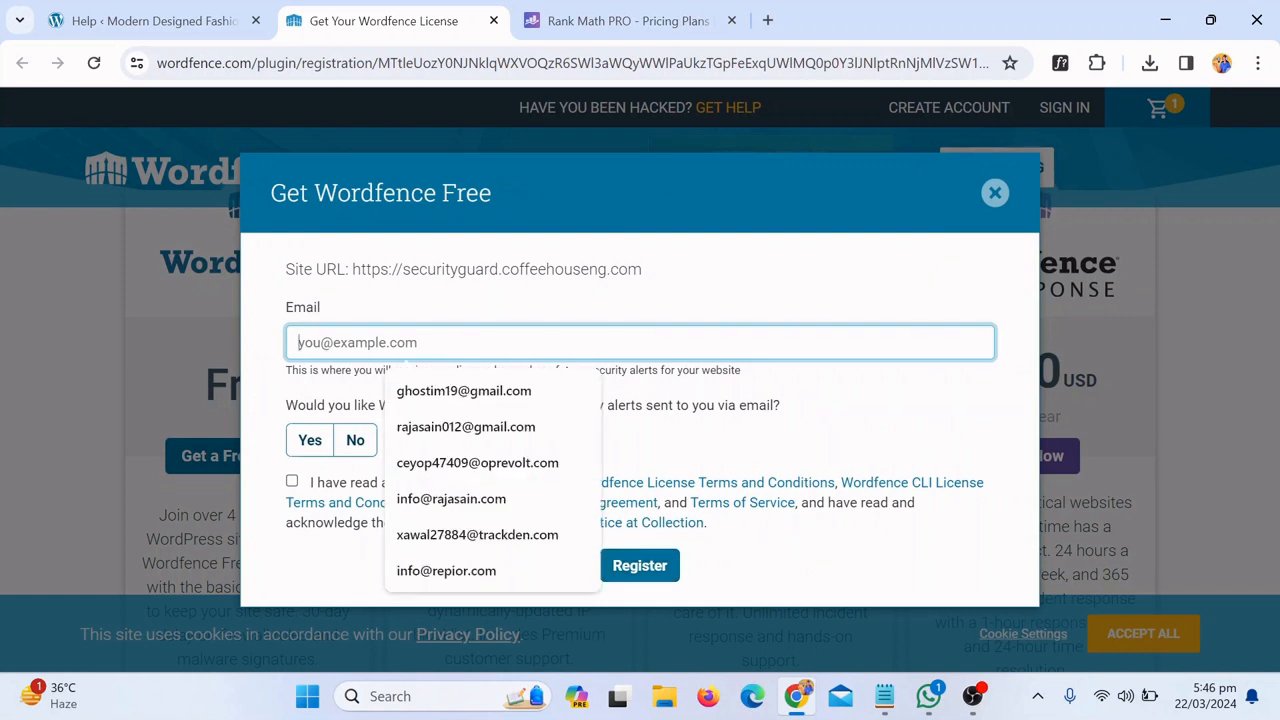
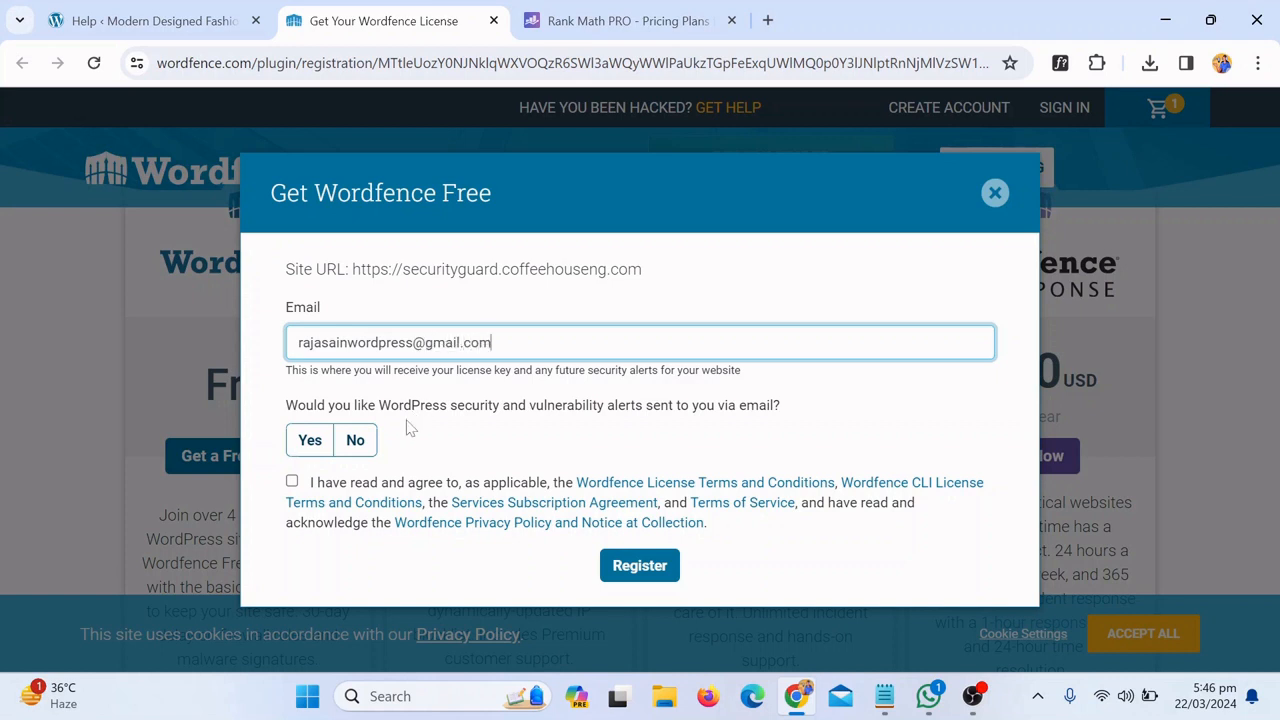
pyautogui.click(354, 446)
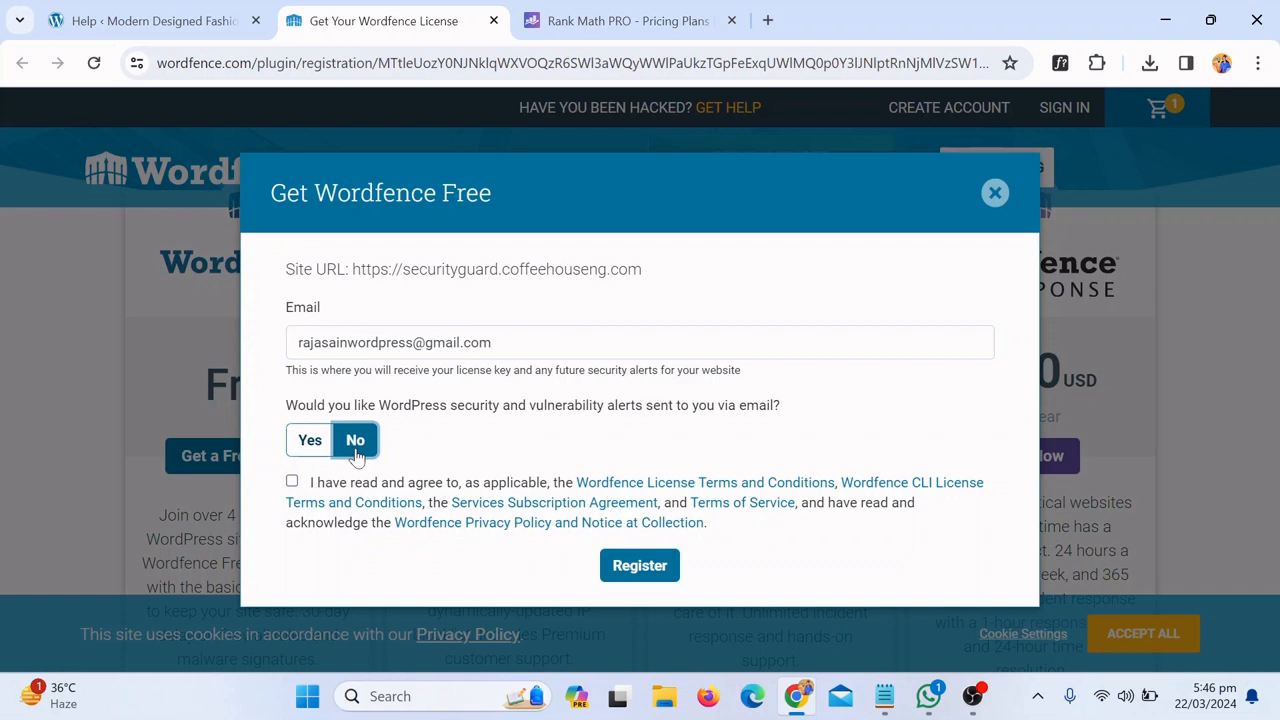
pyautogui.click(291, 483)
pyautogui.click(636, 574)
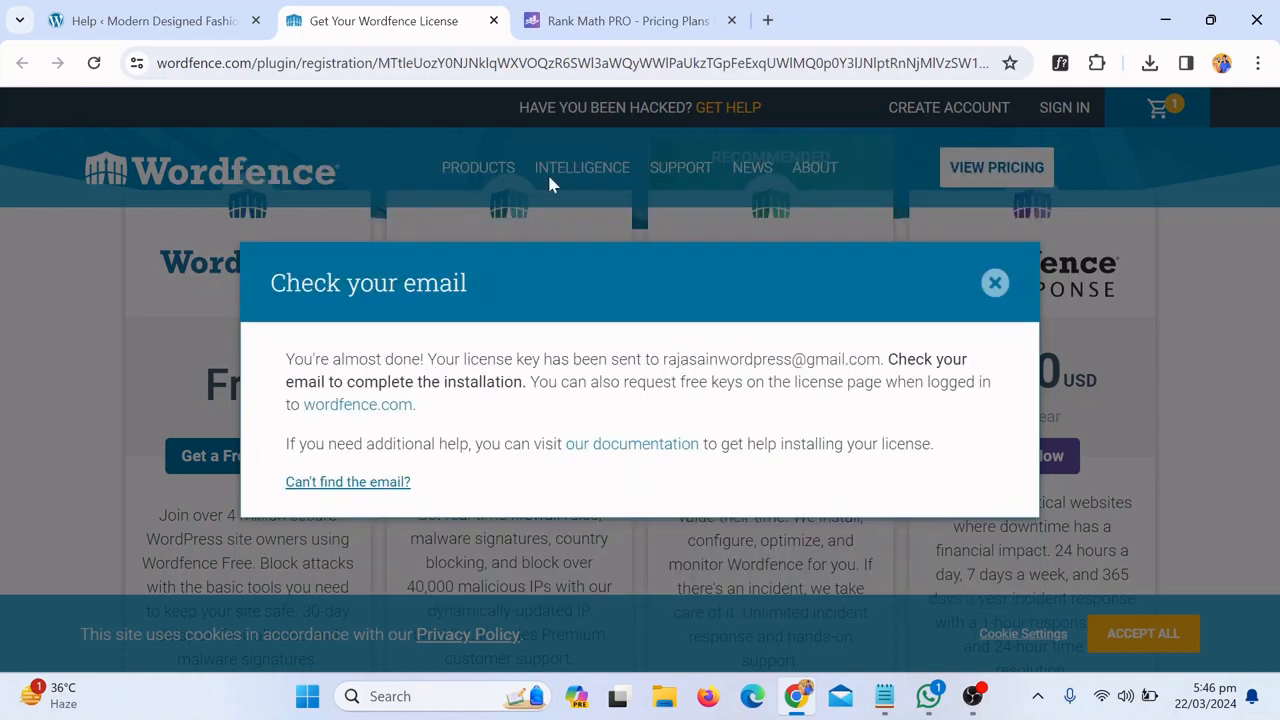
# In a new tab, switch to the Google account the Wordfence license was sent to
pyautogui.click(770, 20)
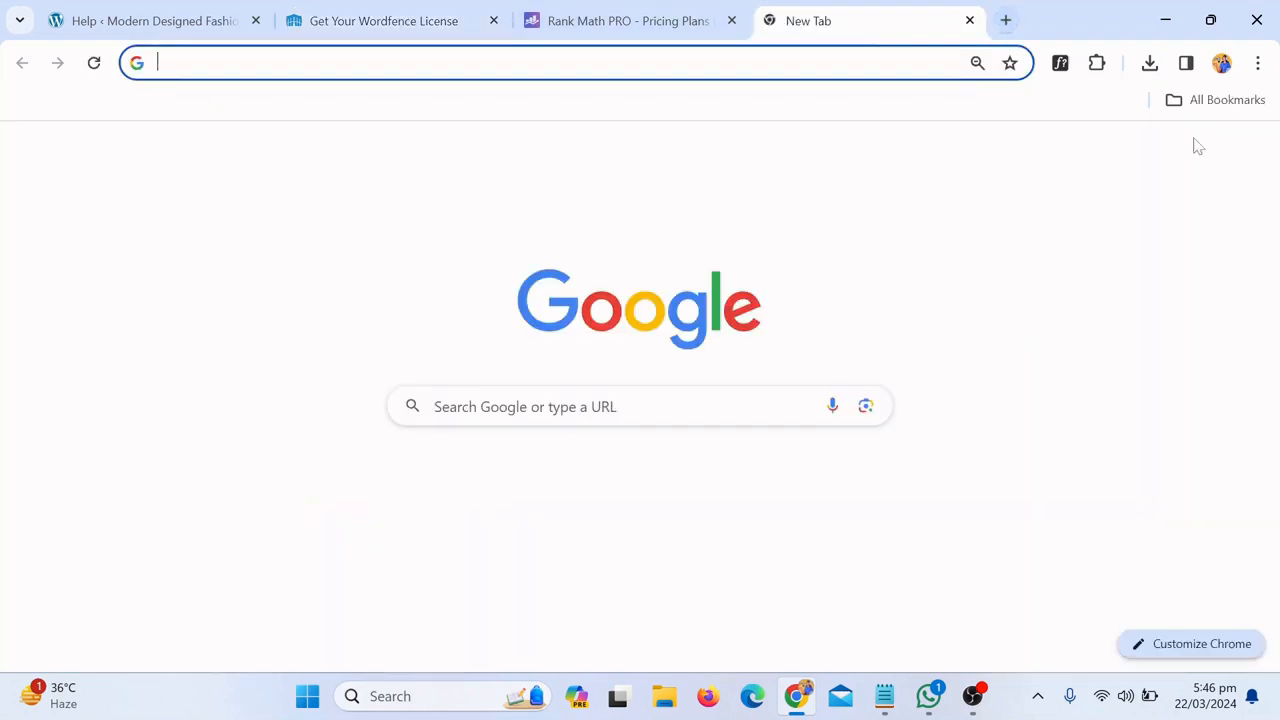
pyautogui.click(1234, 160)
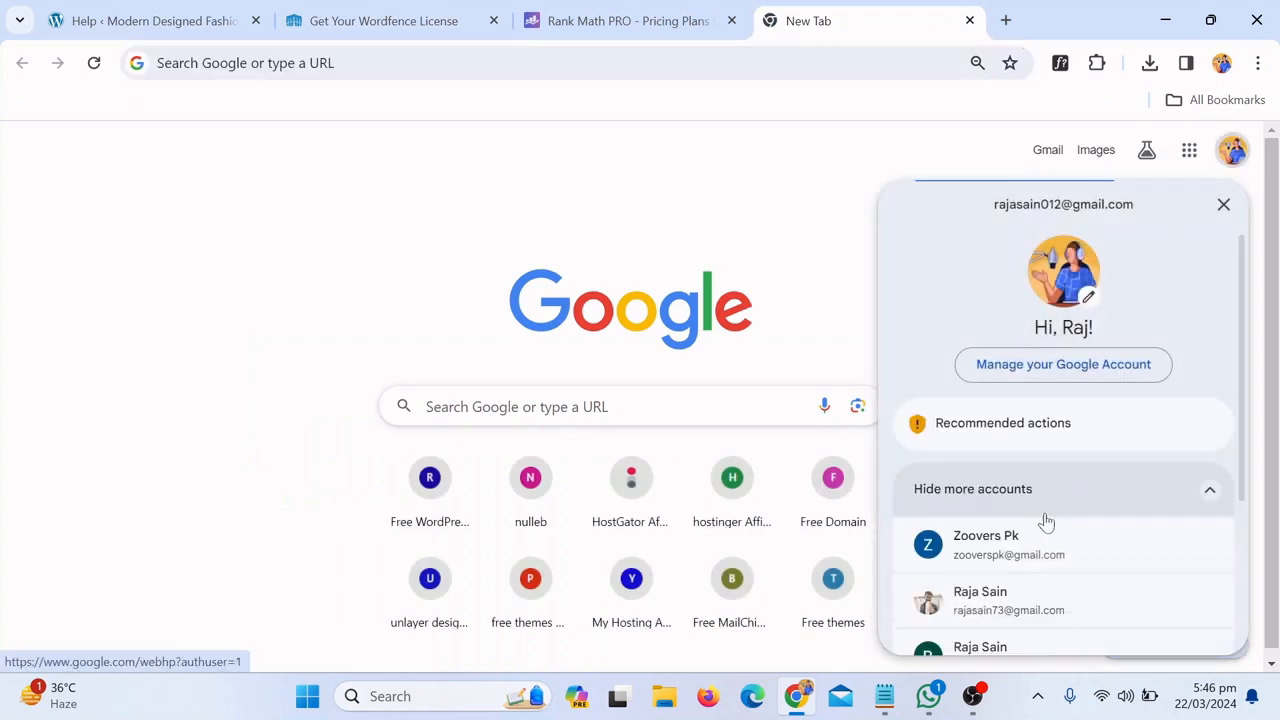
pyautogui.scroll(-2, 1040, 540)
pyautogui.scroll(-1, 1033, 583)
pyautogui.click(1012, 517)
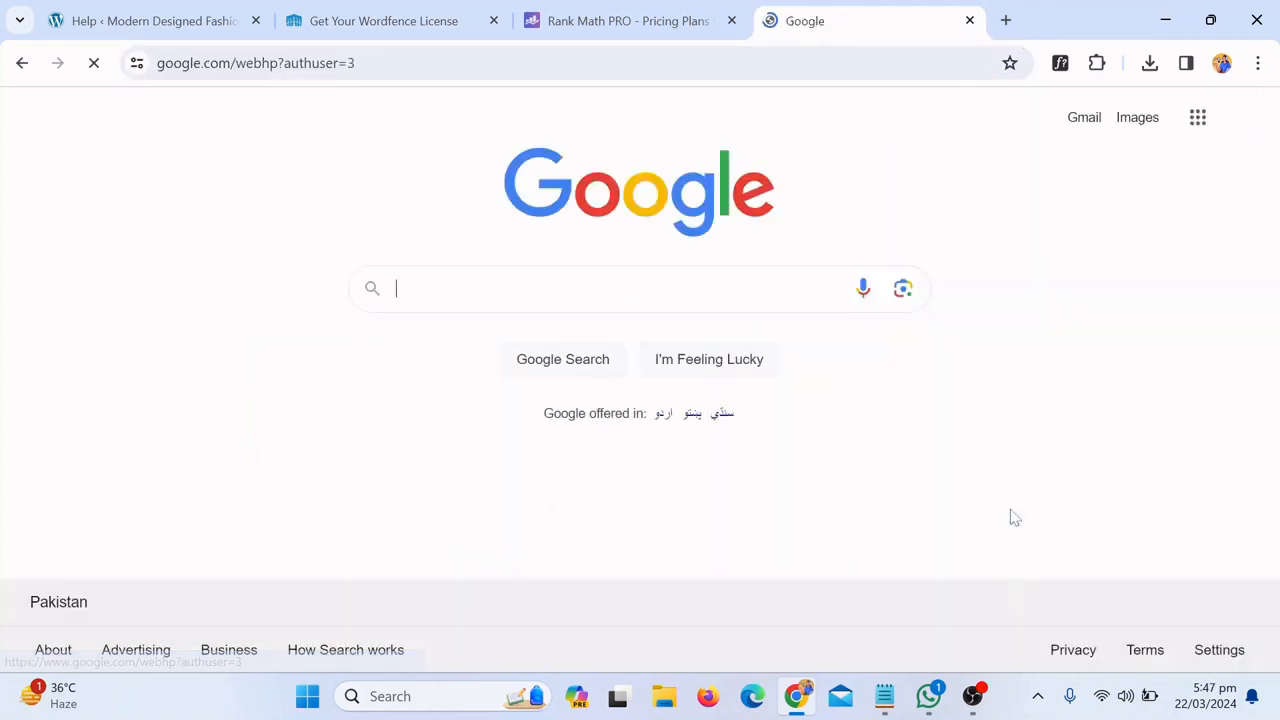
# Open the Wordfence license email in Gmail and choose Install My License Automatically
pyautogui.click(1196, 121)
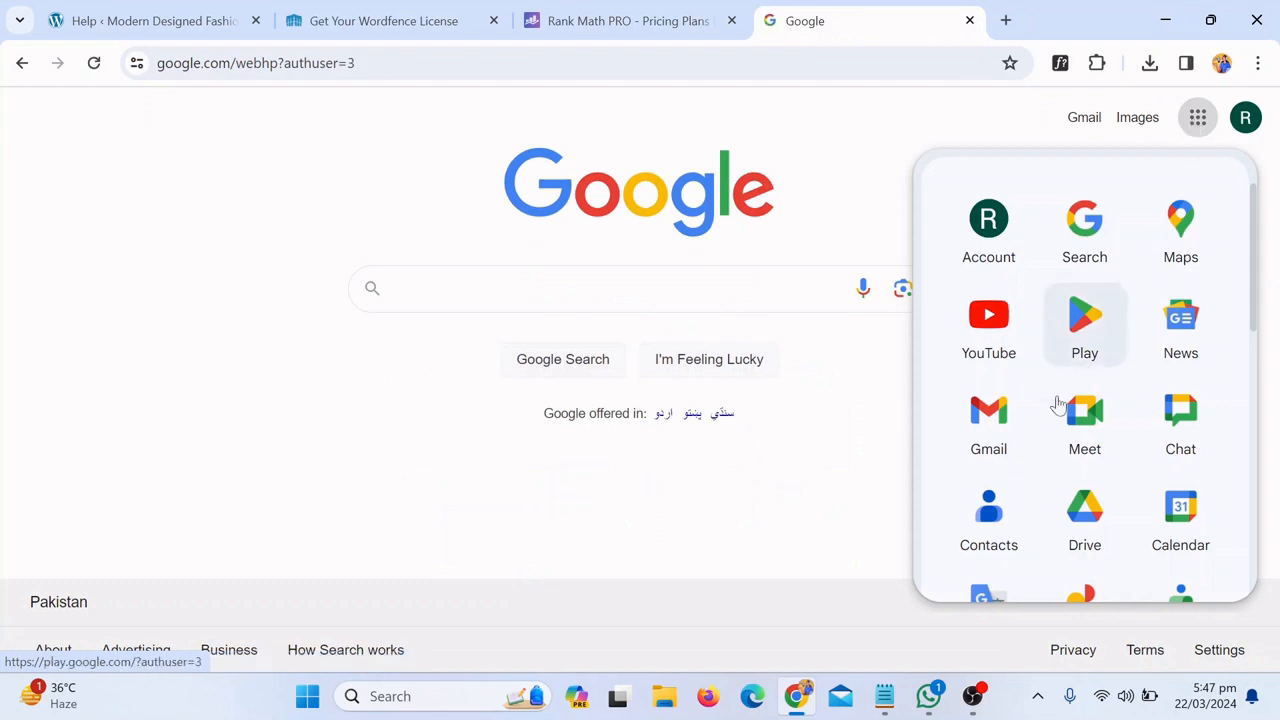
pyautogui.click(992, 440)
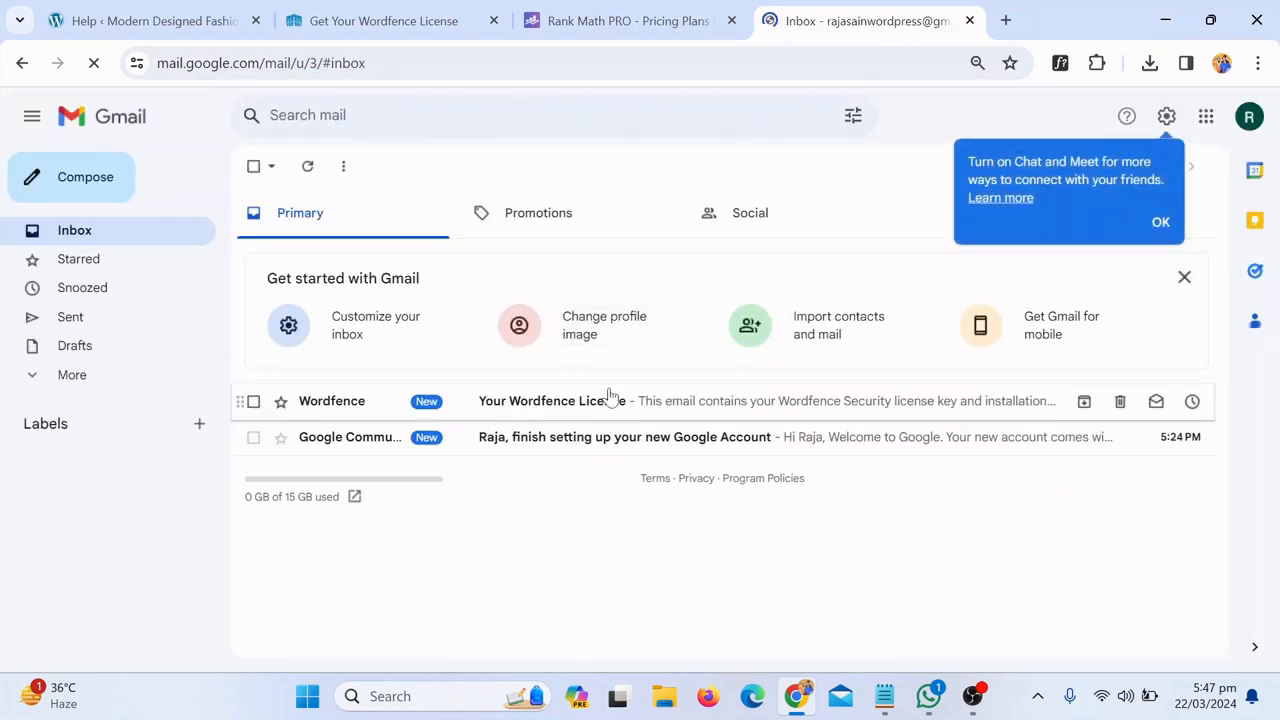
pyautogui.click(605, 401)
pyautogui.scroll(-2, 735, 547)
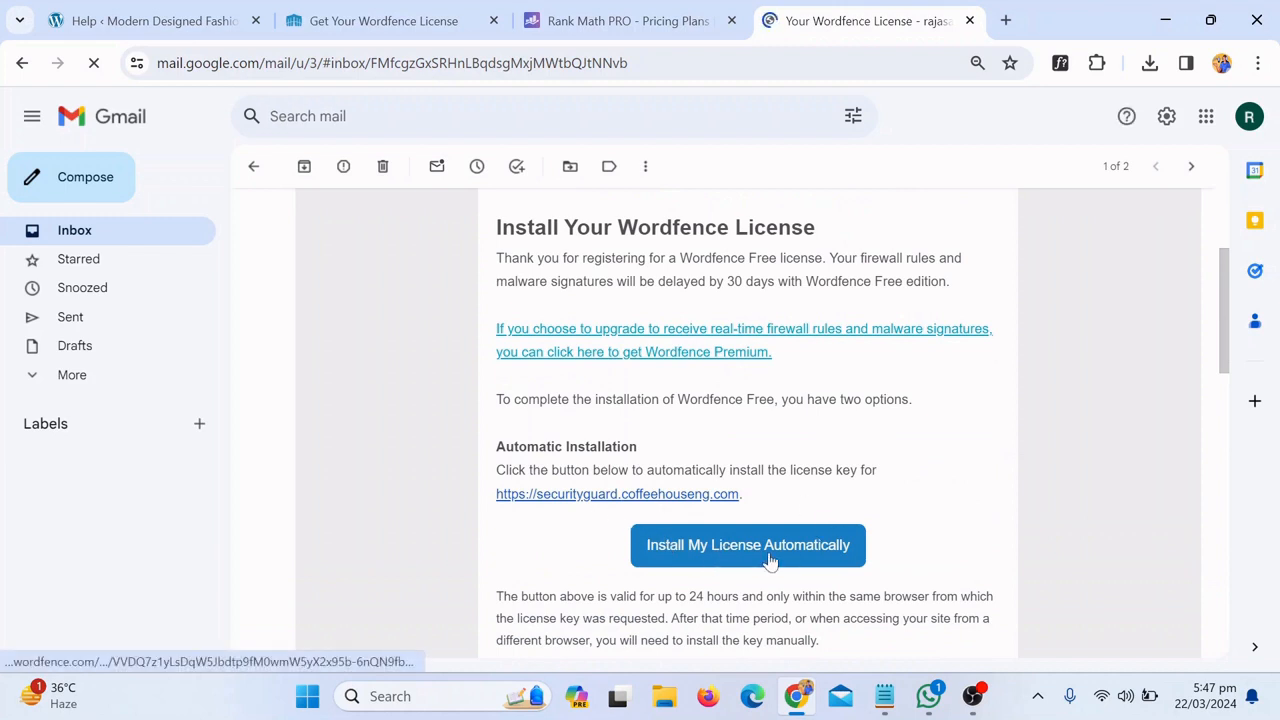
pyautogui.click(767, 560)
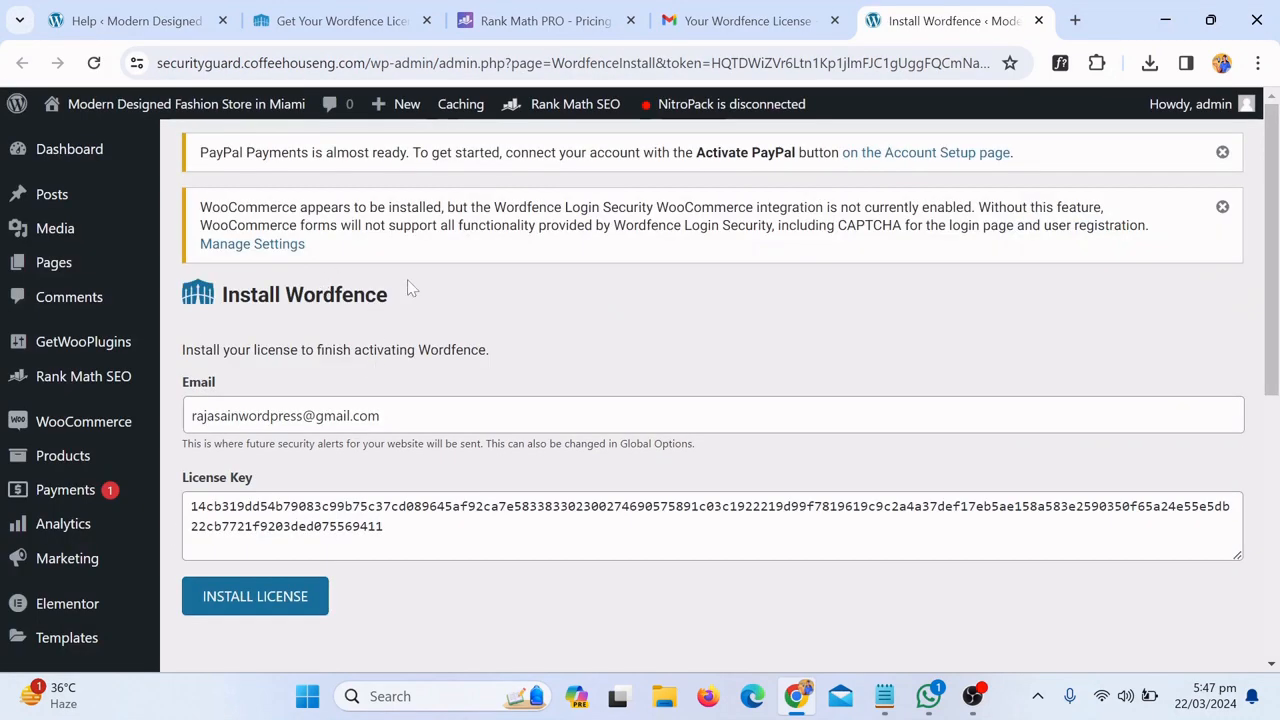
# Install the prefilled free Wordfence license, then go to the Wordfence dashboard
pyautogui.click(279, 599)
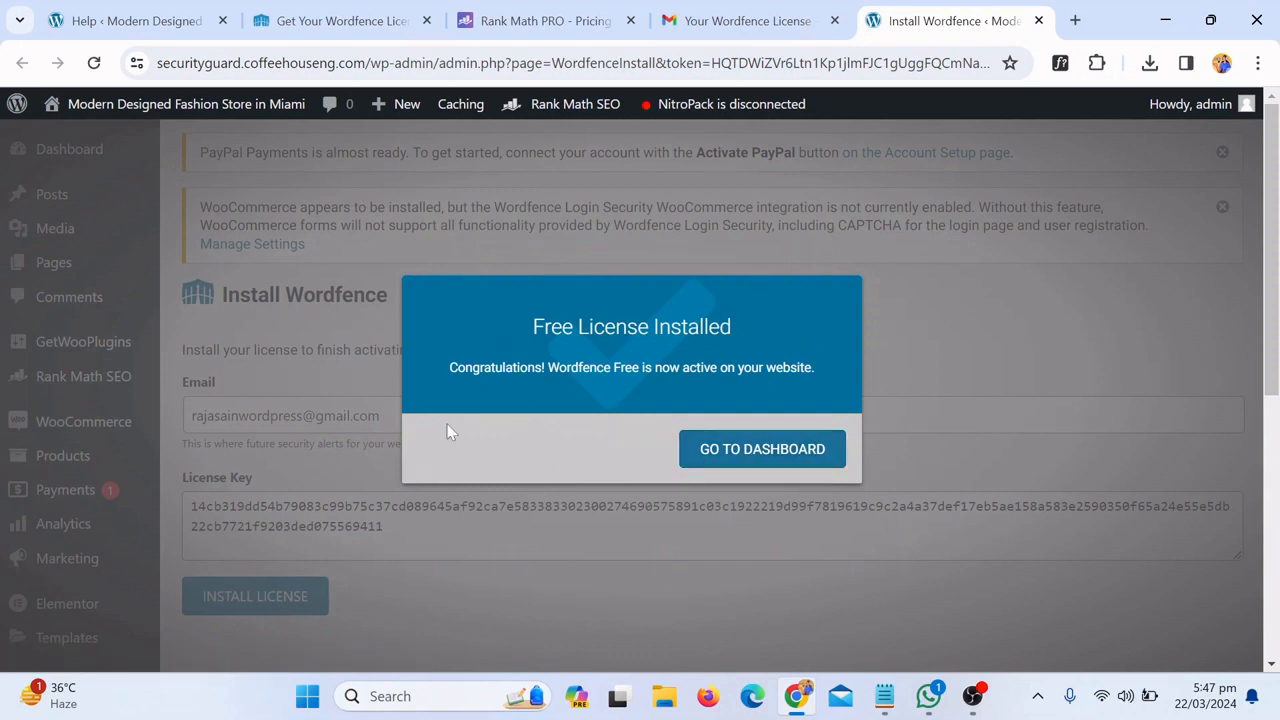
pyautogui.click(773, 458)
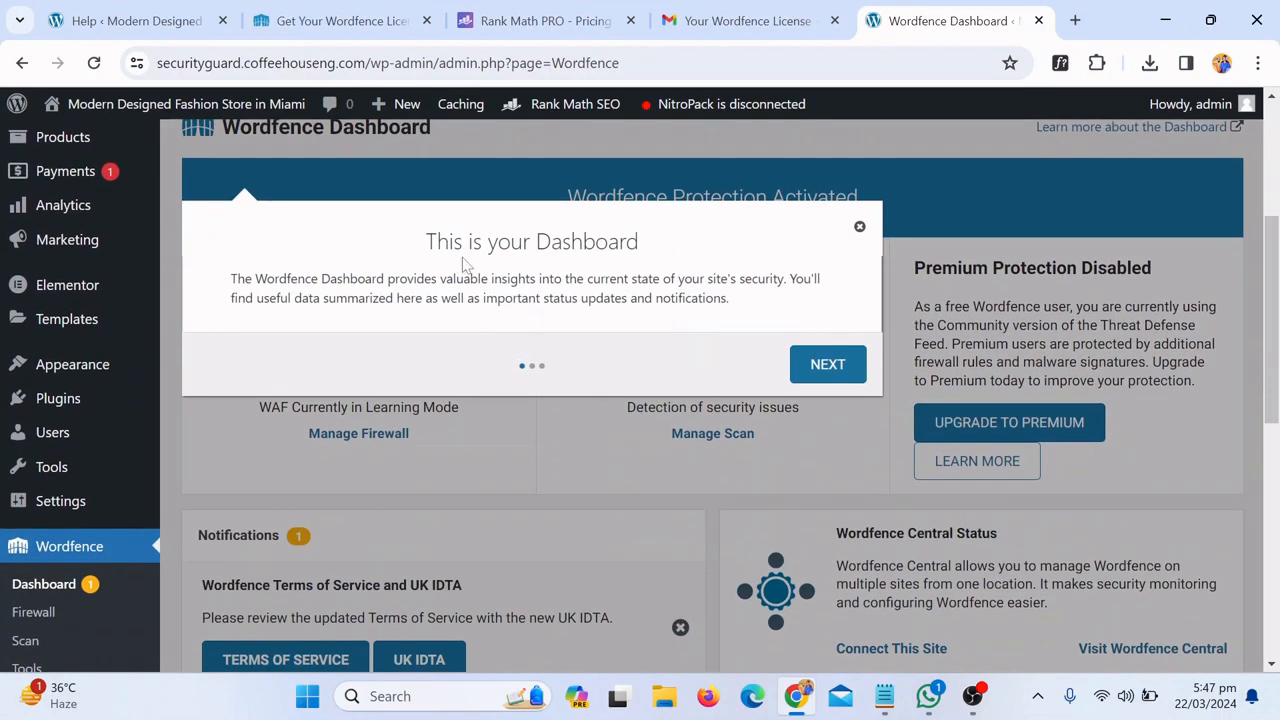
# Step through the Wordfence dashboard tour with Next, Next and Got It
pyautogui.click(855, 367)
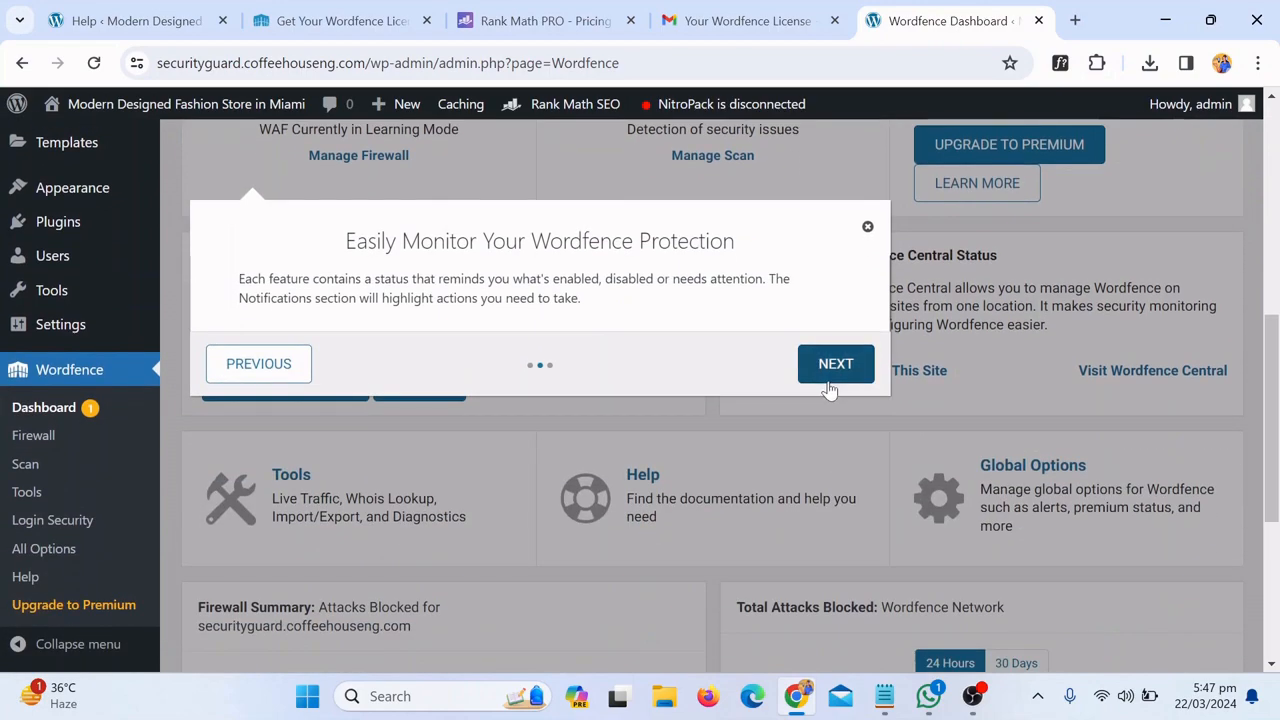
pyautogui.click(833, 376)
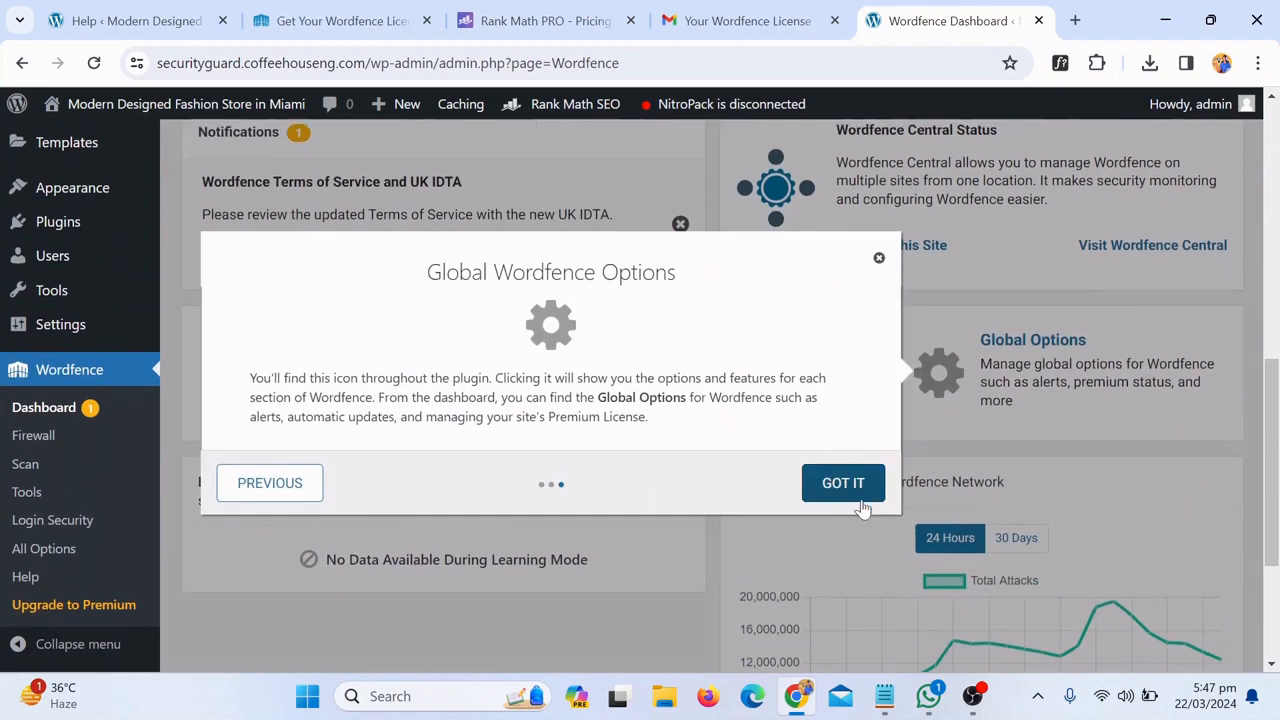
pyautogui.click(856, 445)
# Open Wordfence > Scan, dismiss its tour popup, and confirm the scan is enabled with Standard scan type
pyautogui.moveTo(1273, 417); pyautogui.dragTo(1277, 330)
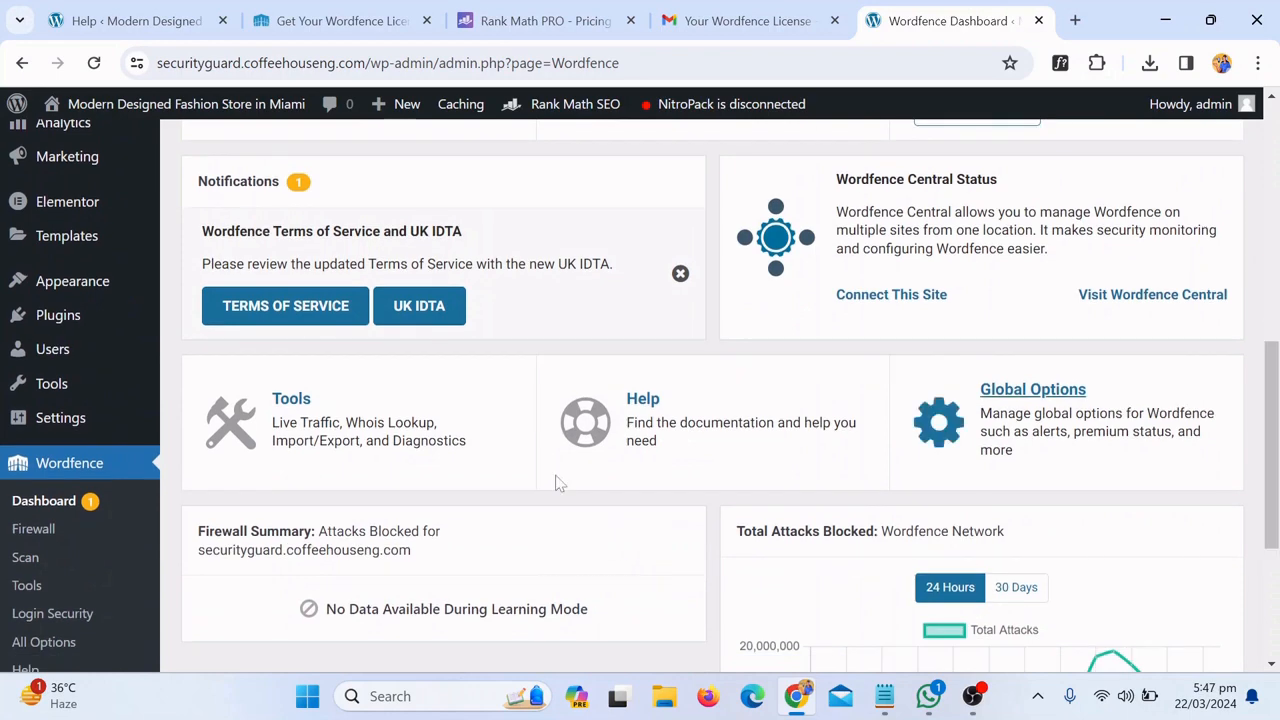
pyautogui.click(45, 562)
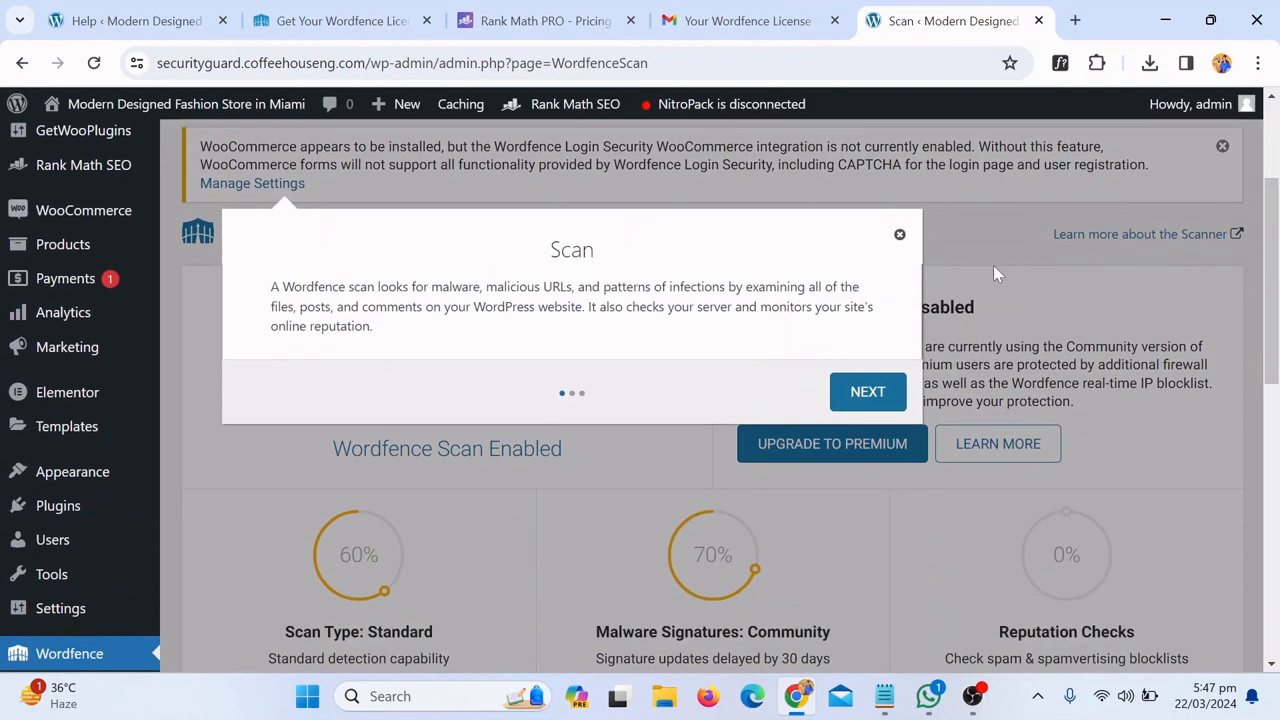
pyautogui.click(900, 233)
pyautogui.scroll(-2, 700, 400)
pyautogui.scroll(-2, 1277, 320)
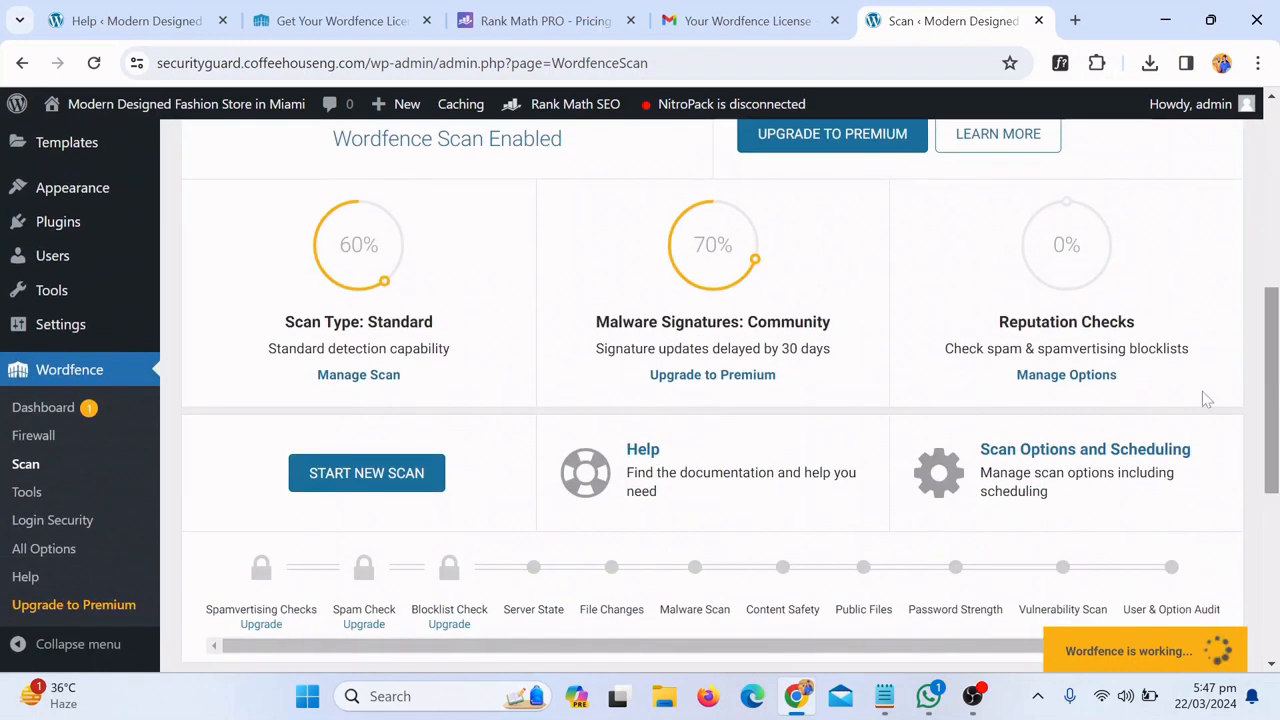